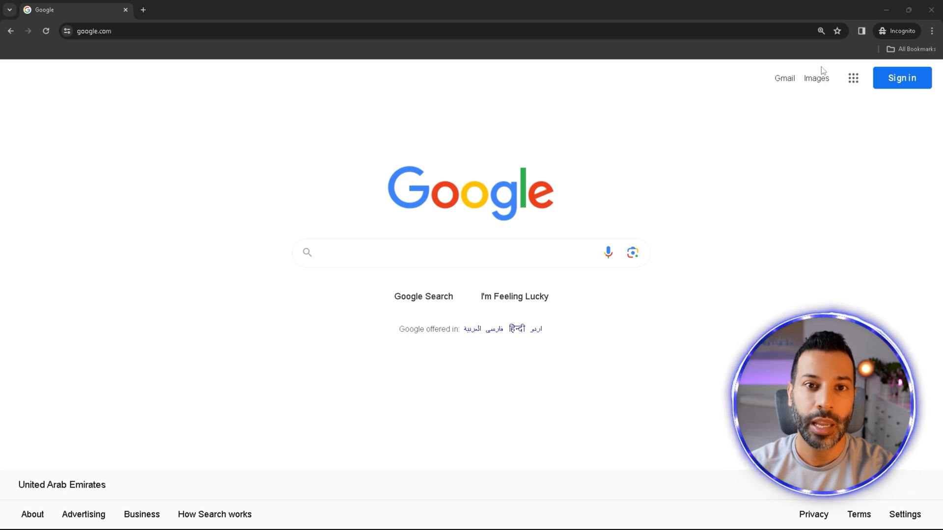
- Search Google for proxmox and open the Downloads page on the Proxmox website to find the Proxmox VE 8.1 ISO Installer
{"action": "left_click", "coordinate": [399, 254]}
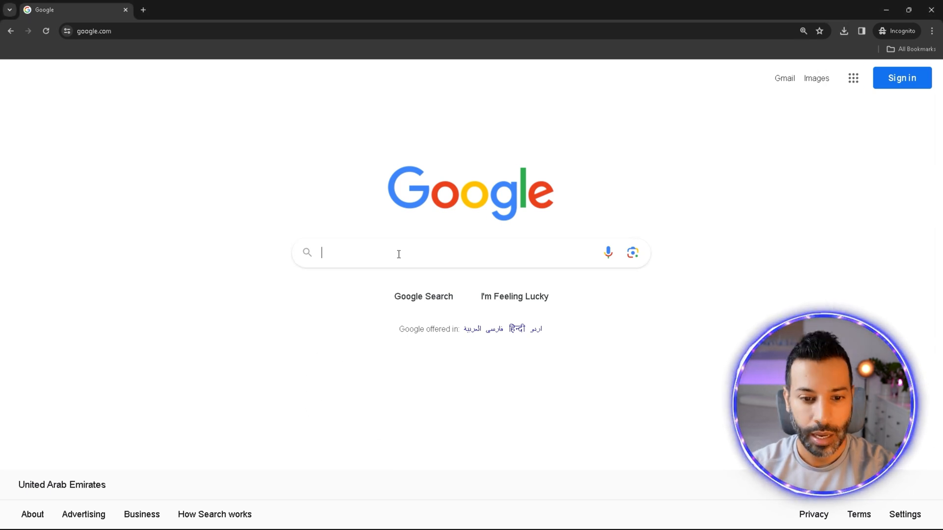
{"action": "type", "text": "proxmox"}
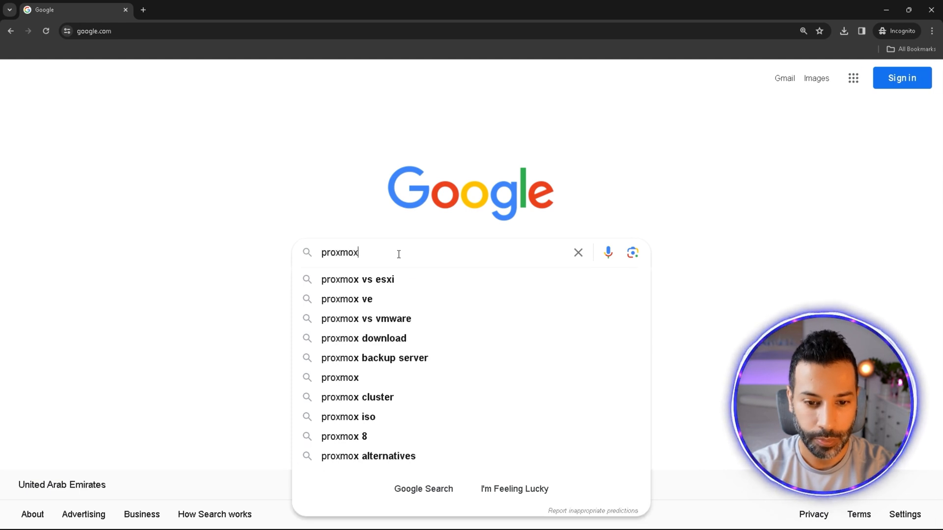
{"action": "key", "text": "Return"}
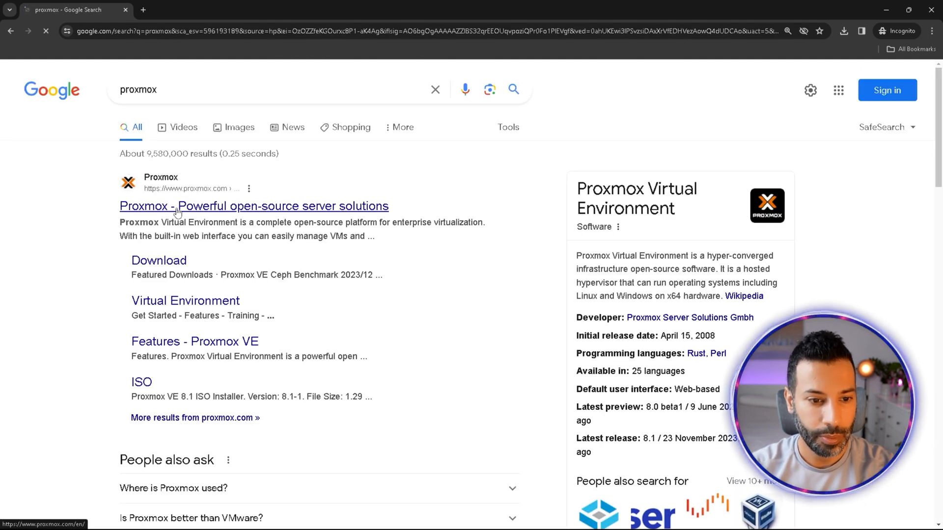
{"action": "left_click", "coordinate": [387, 122]}
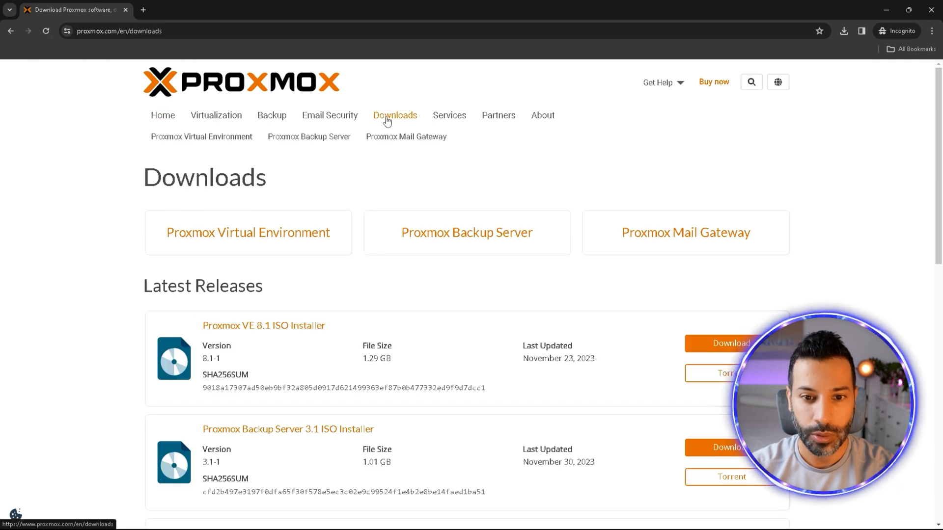
{"action": "left_click_drag", "start_coordinate": [194, 328], "coordinate": [337, 321]}
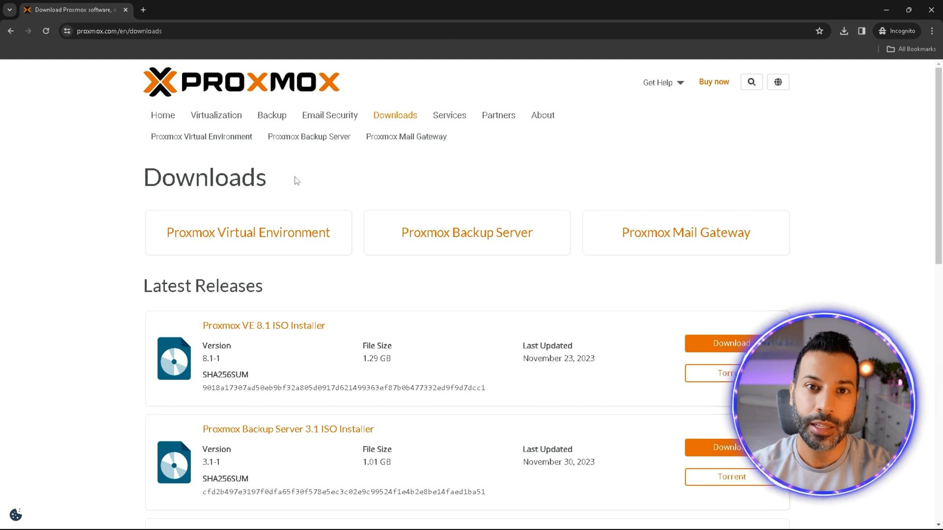
- Search Google for rufus in a new tab and open the official Rufus site, going down to its download section
{"action": "left_click", "coordinate": [143, 10]}
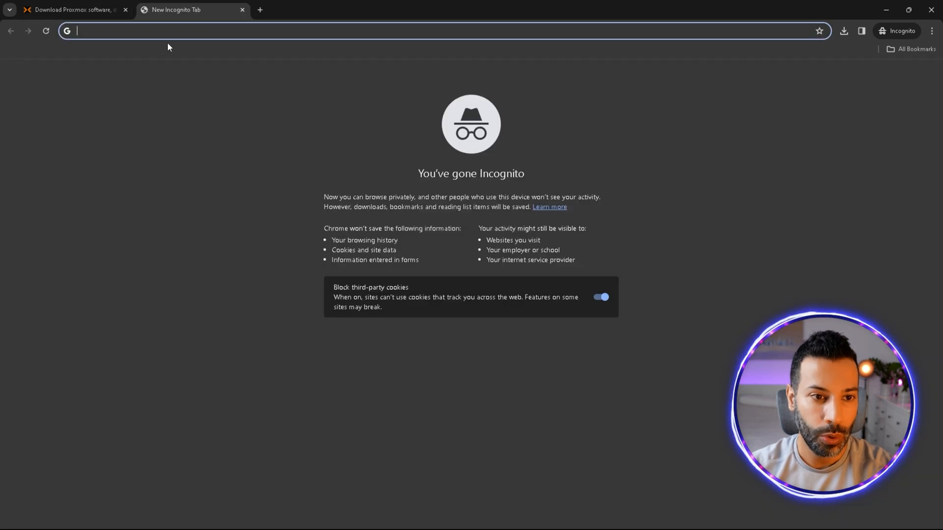
{"action": "type", "text": "google.com"}
{"action": "key", "text": "Return"}
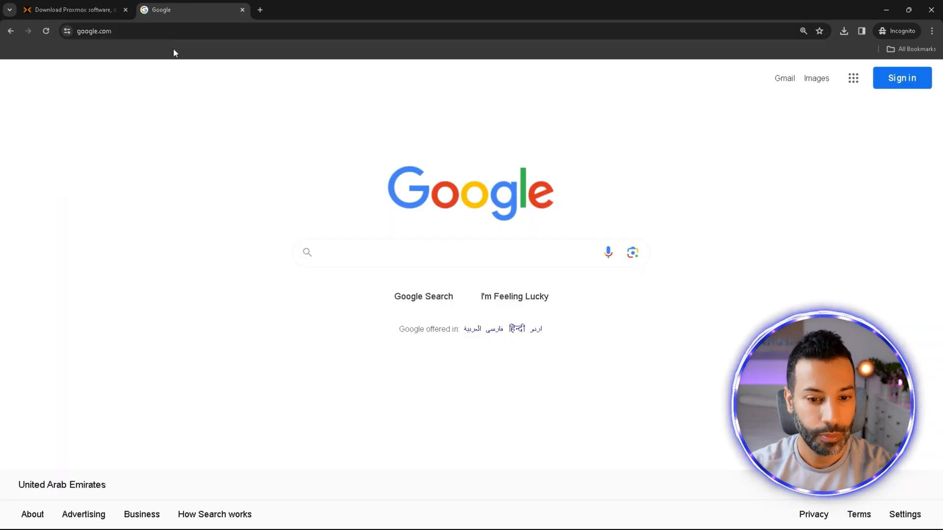
{"action": "type", "text": "rufus"}
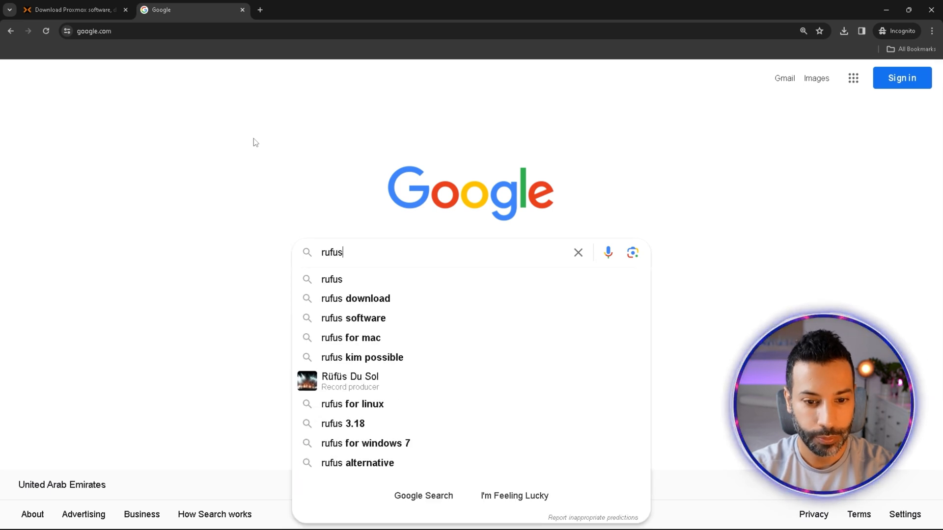
{"action": "key", "text": "Return"}
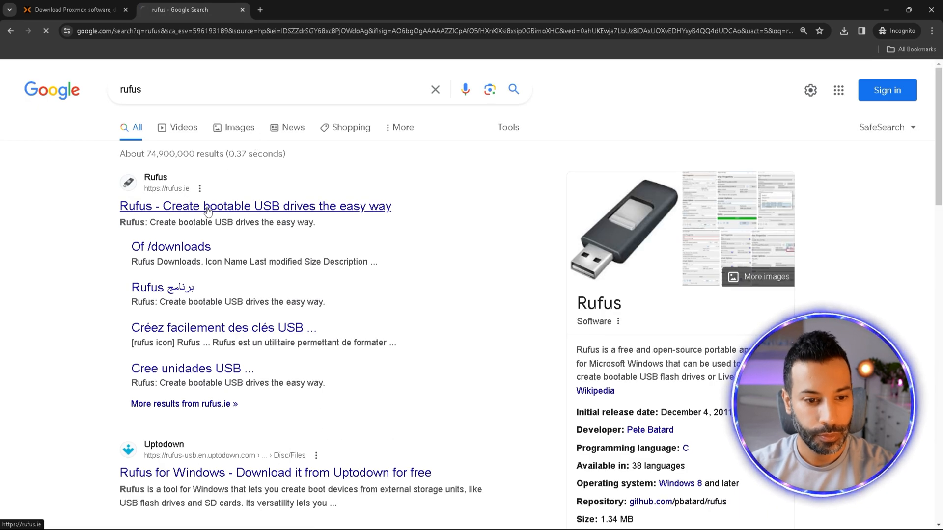
{"action": "left_click", "coordinate": [208, 209]}
{"action": "scroll", "coordinate": [452, 193], "scroll_direction": "down", "scroll_amount": 3}
{"action": "scroll", "coordinate": [482, 208], "scroll_direction": "up", "scroll_amount": 3}
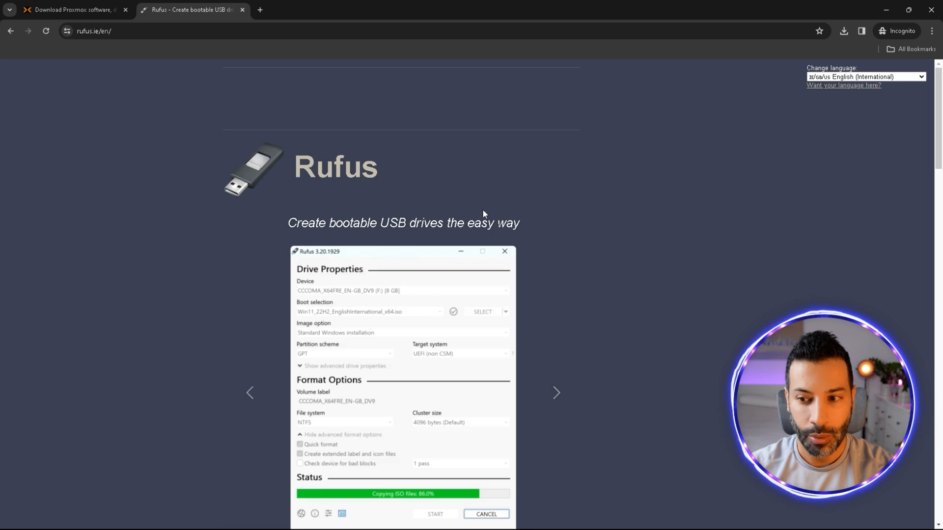
{"action": "scroll", "coordinate": [483, 214], "scroll_direction": "down", "scroll_amount": 8}
{"action": "scroll", "coordinate": [273, 282], "scroll_direction": "down", "scroll_amount": 1}
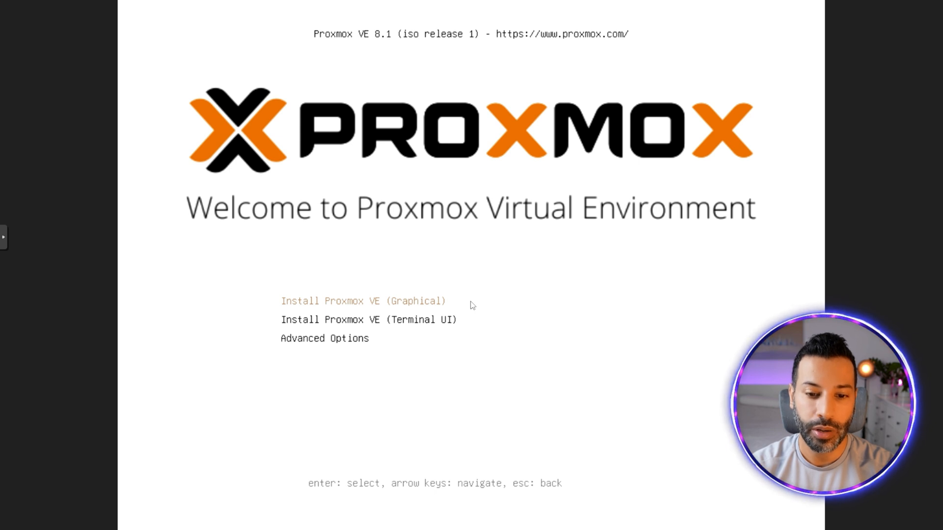
- Start the graphical Proxmox VE installation and accept the end user license agreement
{"action": "key", "text": "Return"}
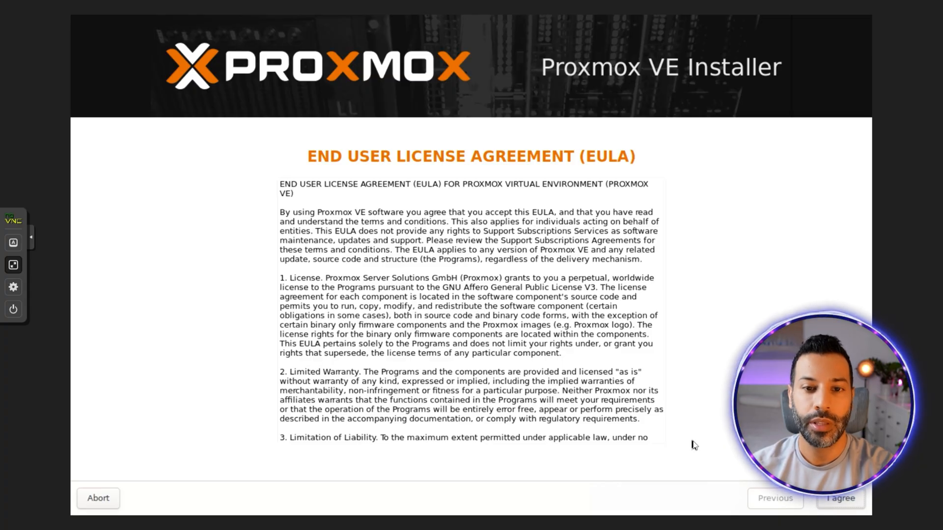
{"action": "scroll", "coordinate": [585, 322], "scroll_direction": "down", "scroll_amount": 10}
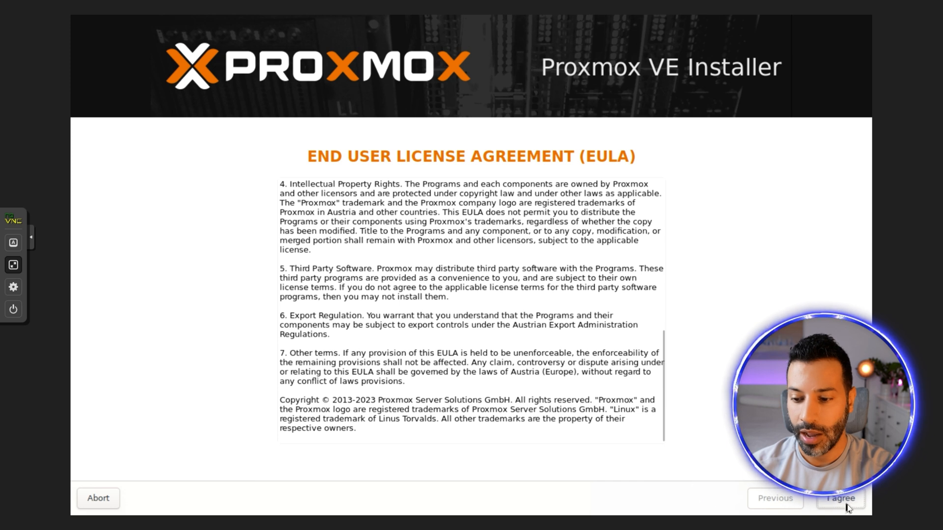
{"action": "left_click", "coordinate": [846, 504]}
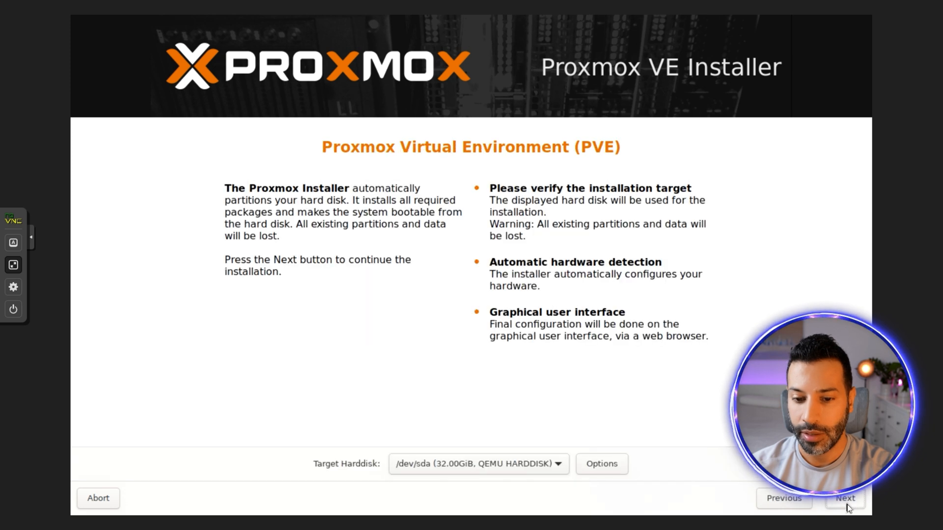
- Choose /dev/sda (32.00GiB, QEMU HARDDISK) as the target hard disk and continue to the location settings
{"action": "left_click", "coordinate": [435, 465]}
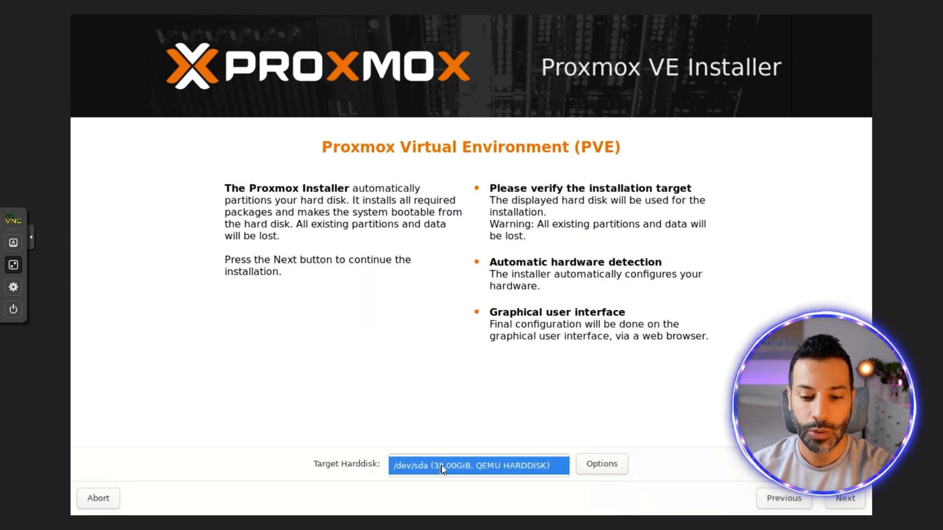
{"action": "left_click", "coordinate": [442, 468]}
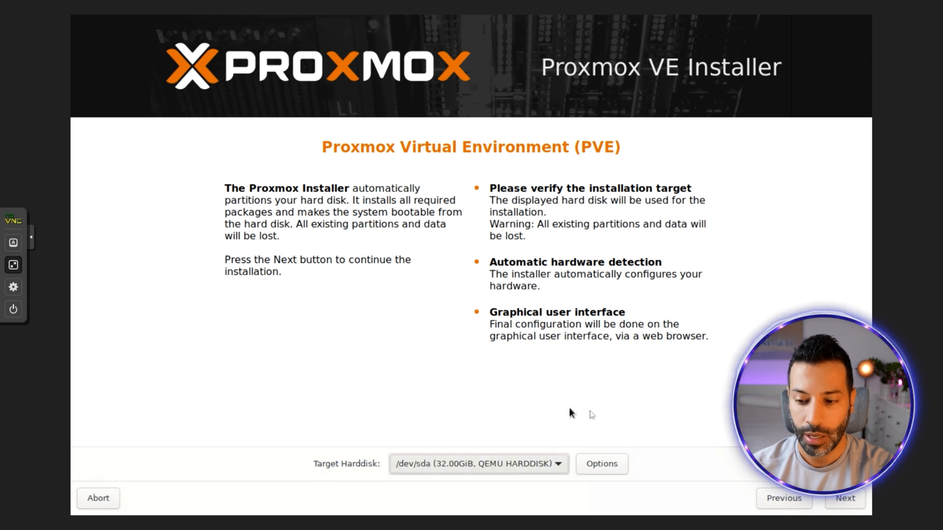
{"action": "left_click", "coordinate": [845, 499]}
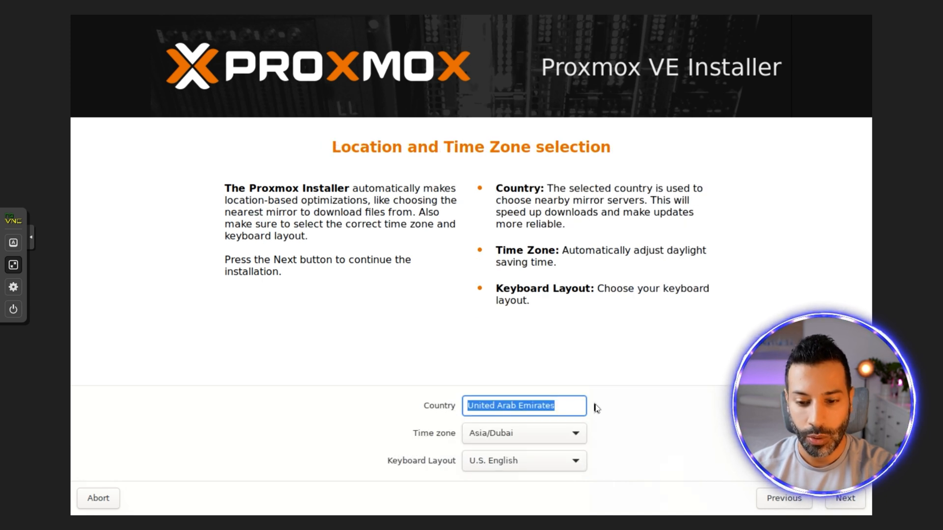
- Keep United Arab Emirates as the country and proceed through the administration password and email page to the network configuration
{"action": "left_click", "coordinate": [577, 407]}
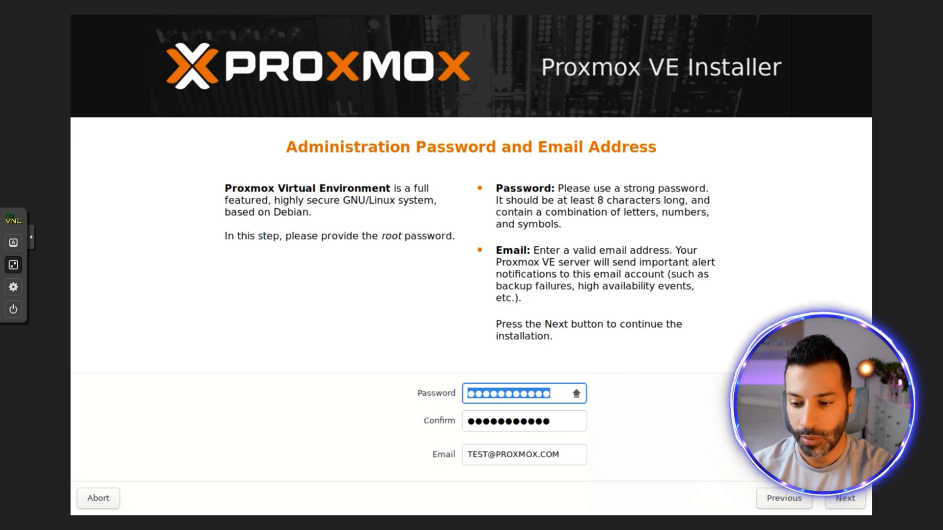
{"action": "left_click", "coordinate": [844, 498]}
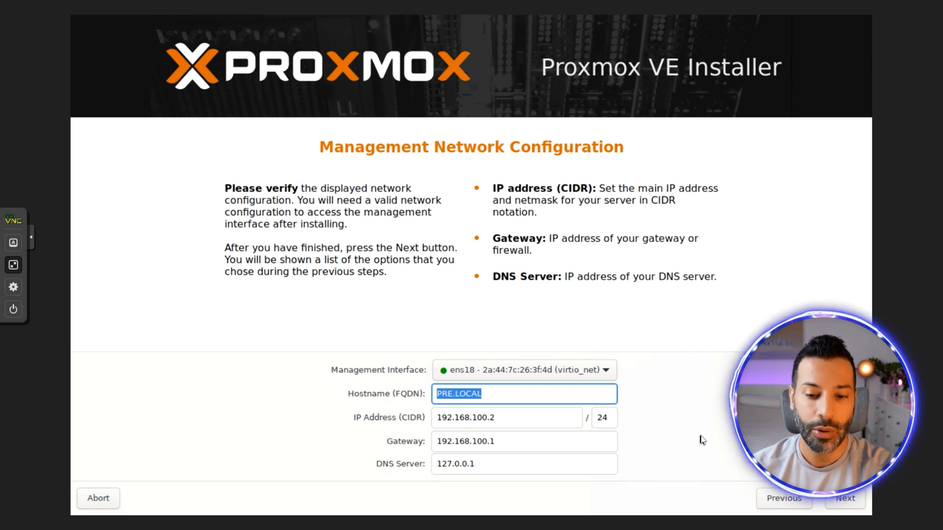
- Set the management hostname to PRE.LOCAL and start the Proxmox VE installation from the summary
{"action": "left_click", "coordinate": [506, 393]}
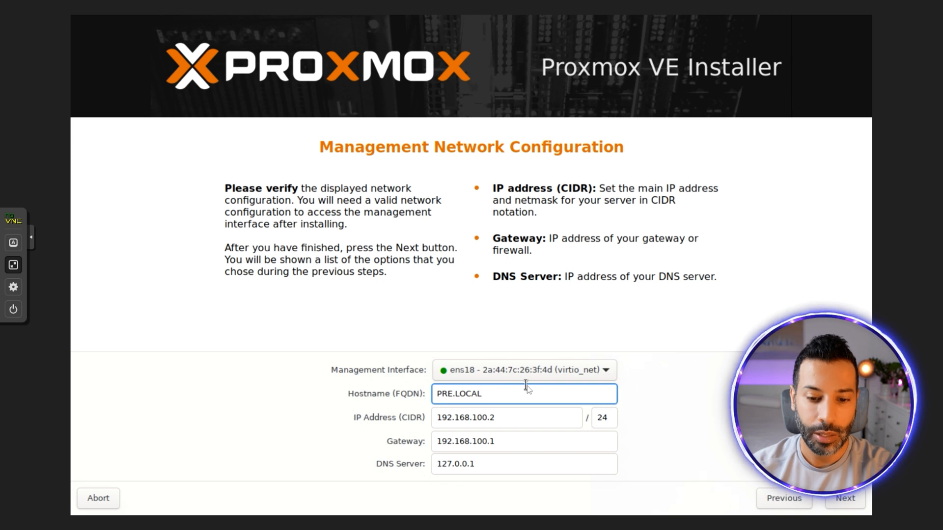
{"action": "key", "text": "BackSpace"}
{"action": "key", "text": "BackSpace"}
{"action": "key", "text": "BackSpace"}
{"action": "key", "text": "BackSpace"}
{"action": "key", "text": "BackSpace"}
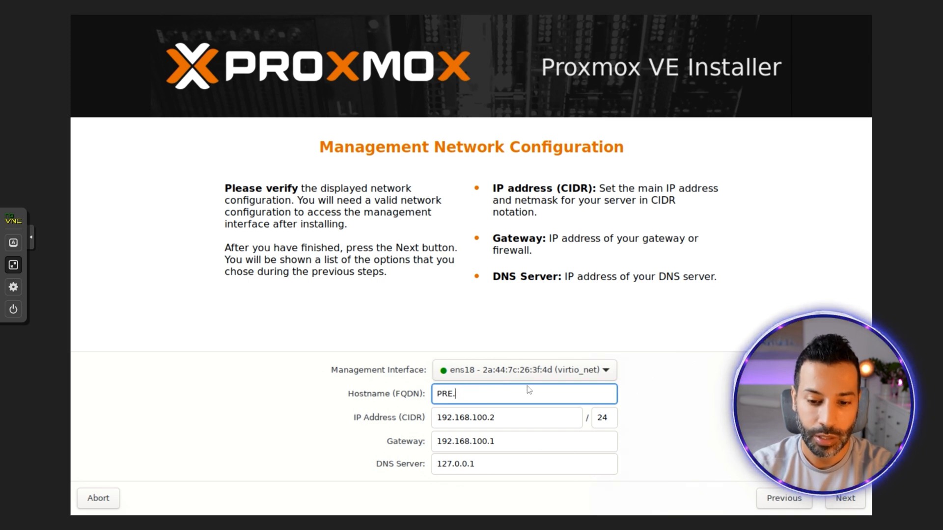
{"action": "type", "text": "LOCAL"}
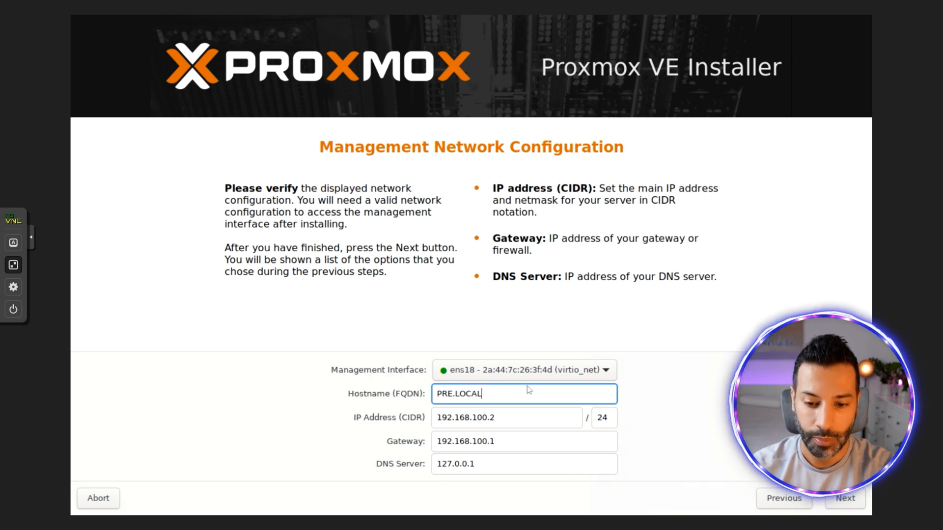
{"action": "left_click", "coordinate": [839, 498]}
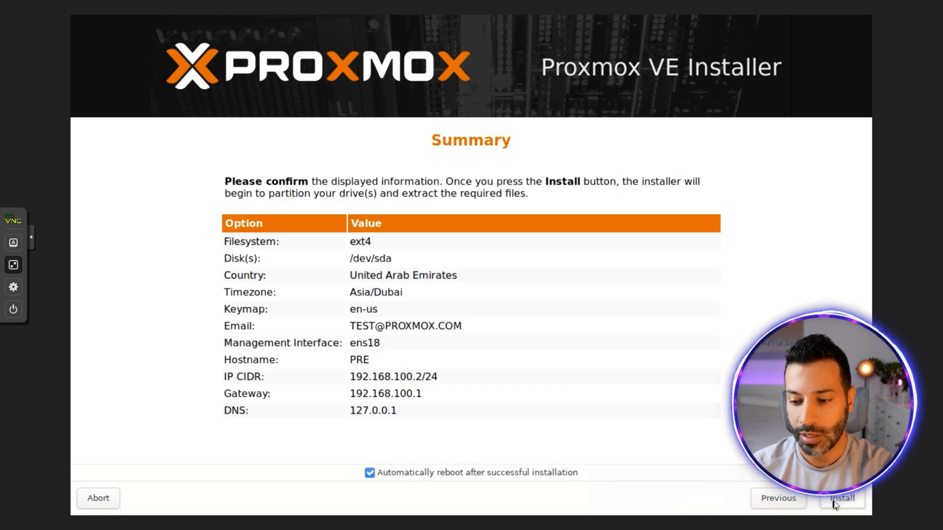
{"action": "left_click", "coordinate": [833, 502]}
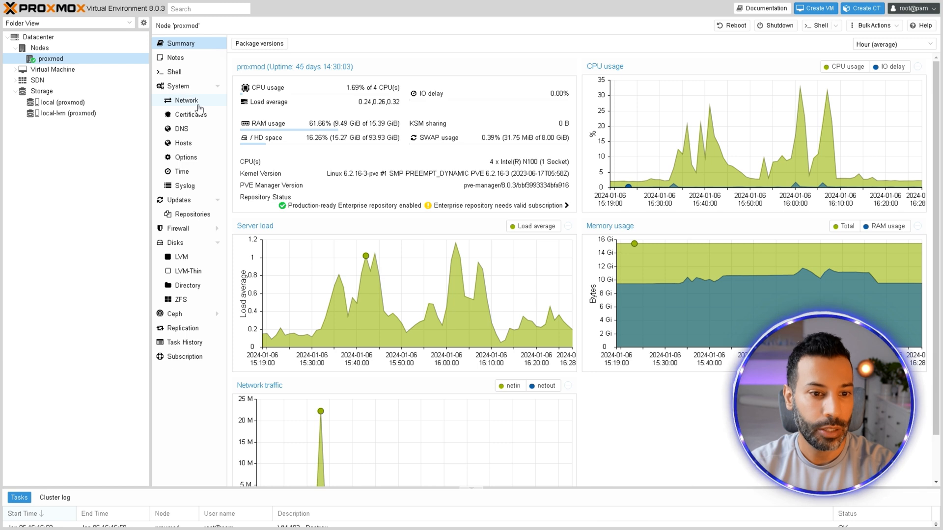
- View the ISO images on the local (proxmod) storage and select pfSense-CE-2.7.1-RELEASE-amd64.iso
{"action": "left_click", "coordinate": [47, 104]}
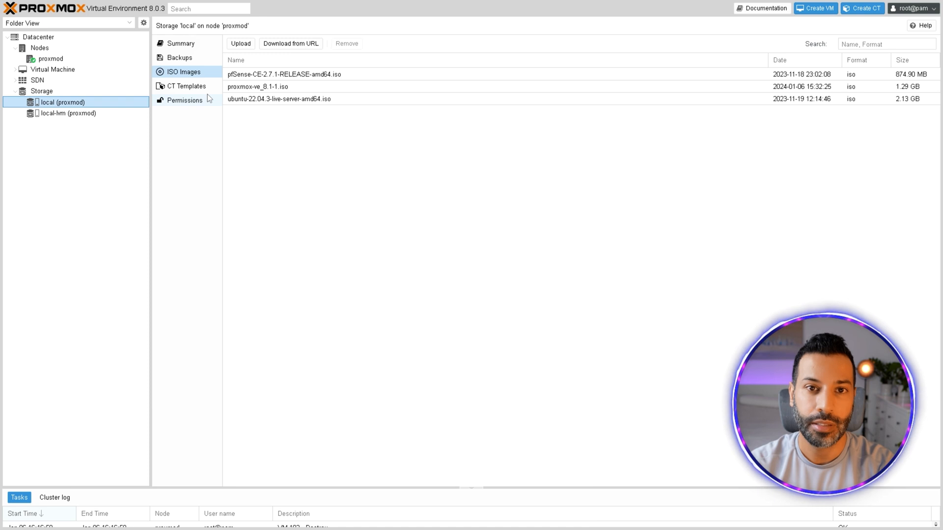
{"action": "left_click", "coordinate": [275, 74]}
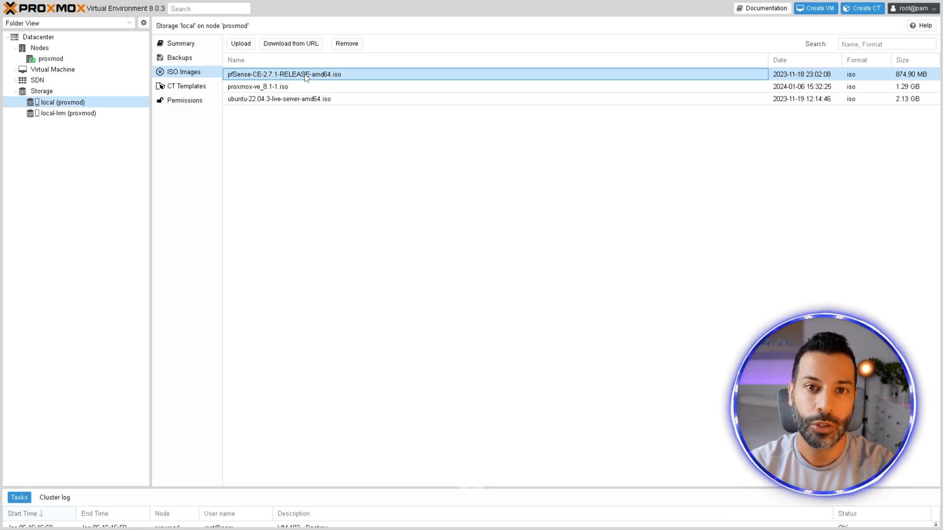
- Leave full-screen view, search Google for PFSENSE in a new tab and open the pfSense download page
{"action": "key", "text": "F11"}
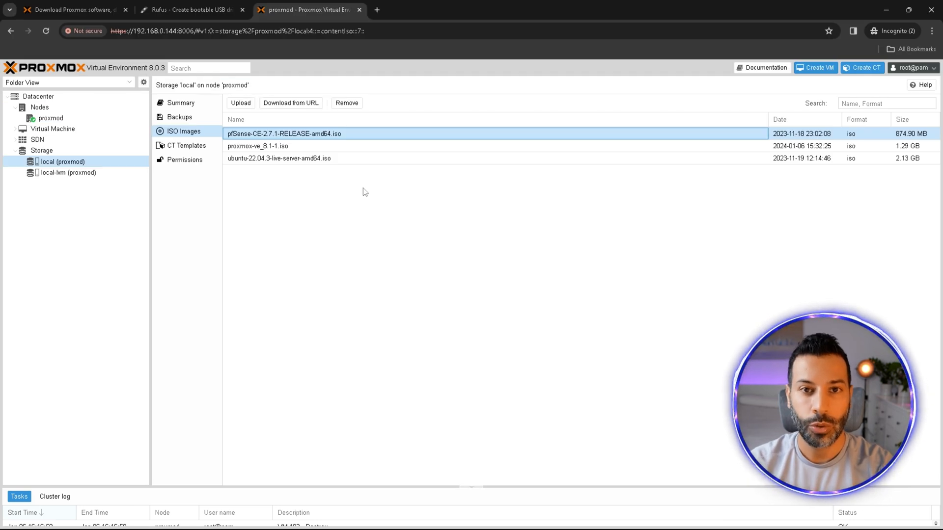
{"action": "left_click", "coordinate": [375, 11]}
{"action": "type", "text": "GO"}
{"action": "key", "text": "Return"}
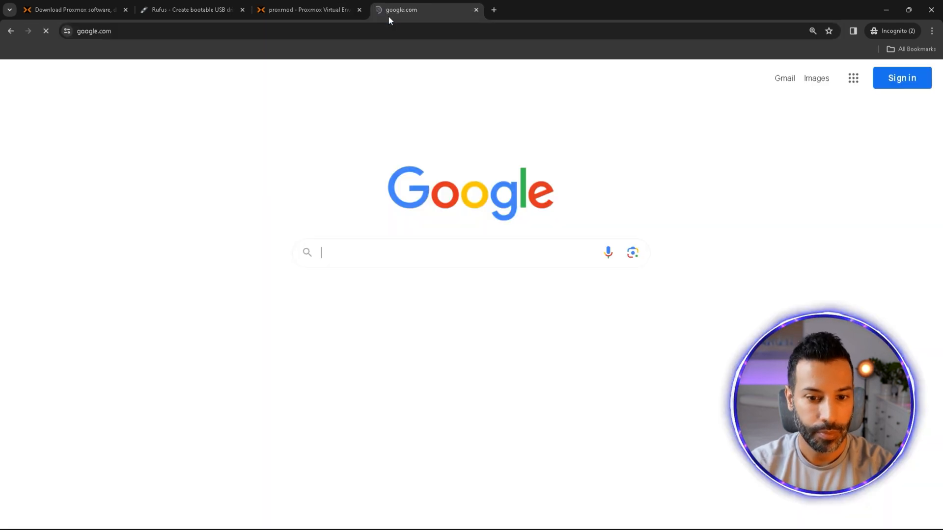
{"action": "type", "text": "PFSENSE"}
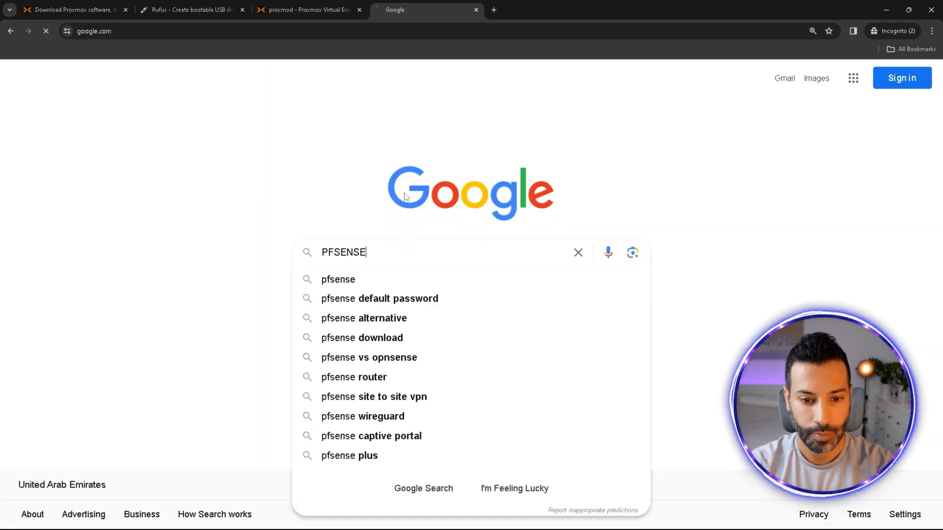
{"action": "key", "text": "Return"}
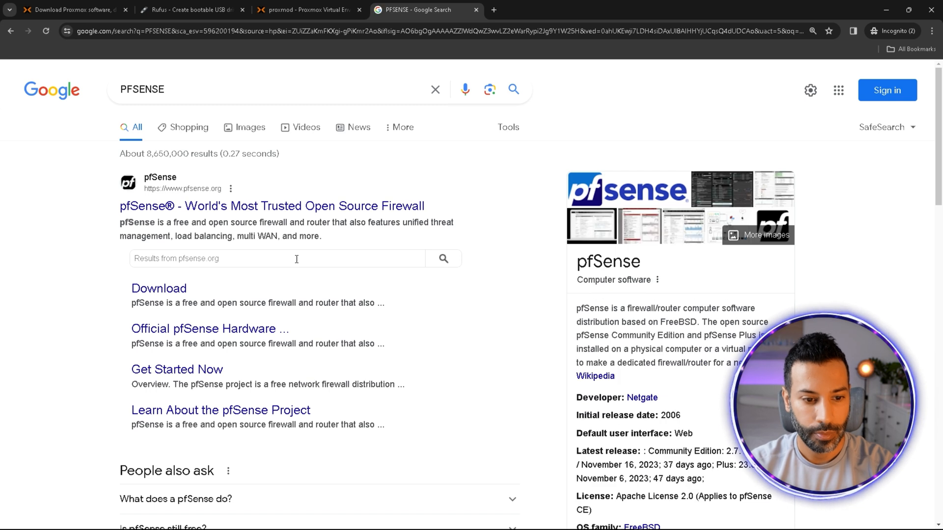
{"action": "left_click", "coordinate": [158, 290]}
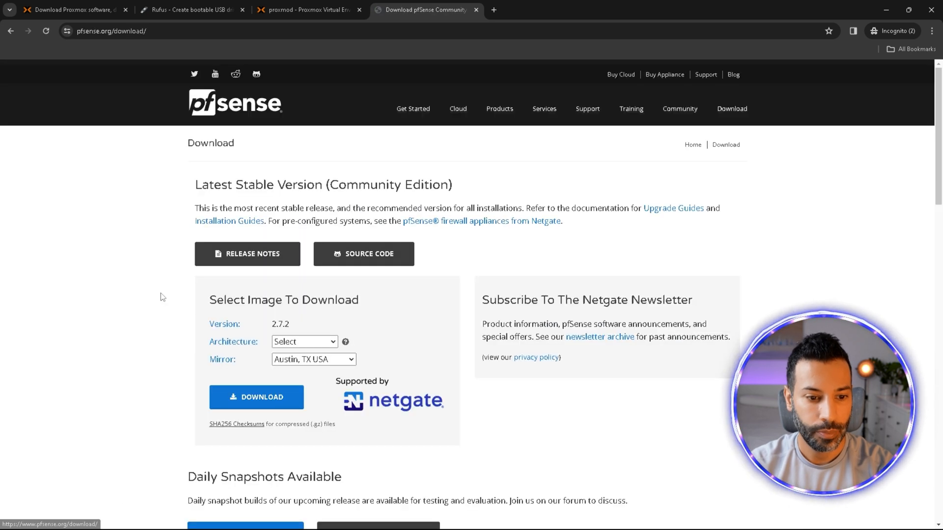
- Choose the AMD64 (64-bit) architecture and the DVD Image (ISO) Installer for the pfSense 2.7.2 download
{"action": "left_click", "coordinate": [293, 344]}
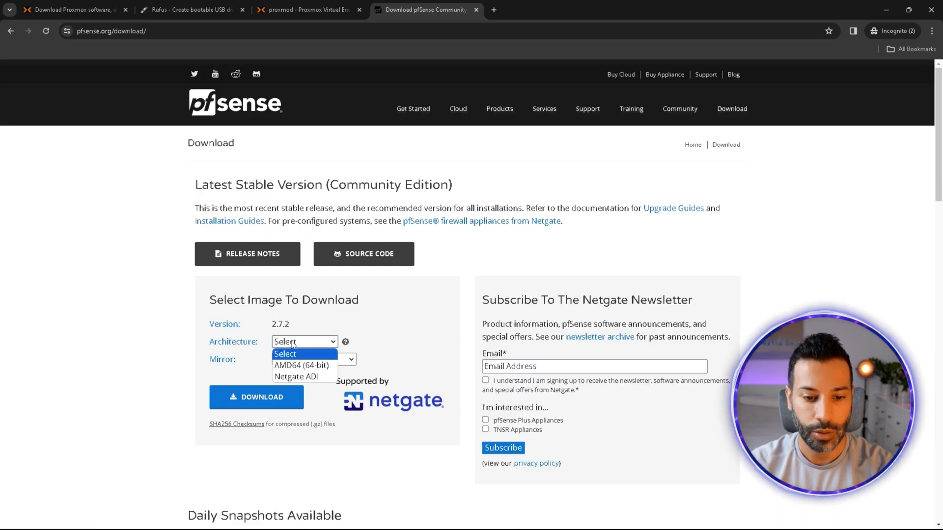
{"action": "left_click", "coordinate": [303, 366]}
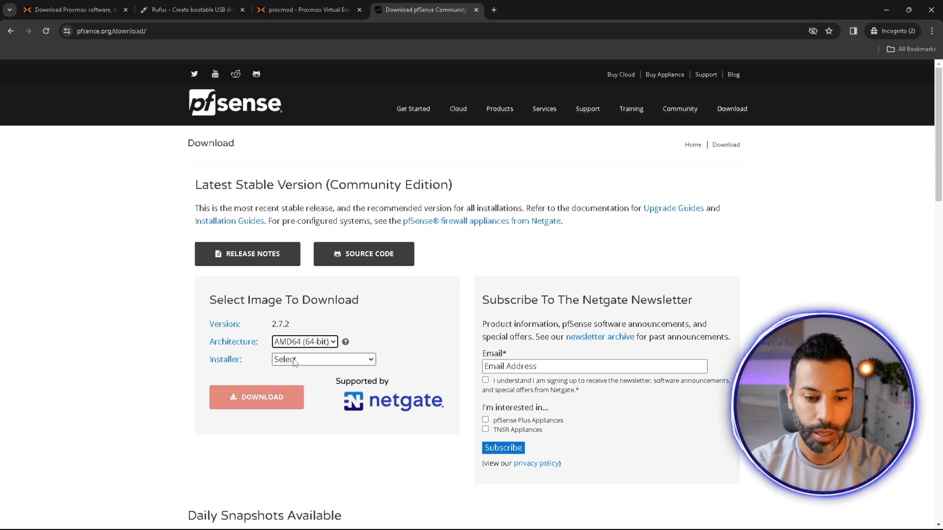
{"action": "left_click", "coordinate": [295, 360]}
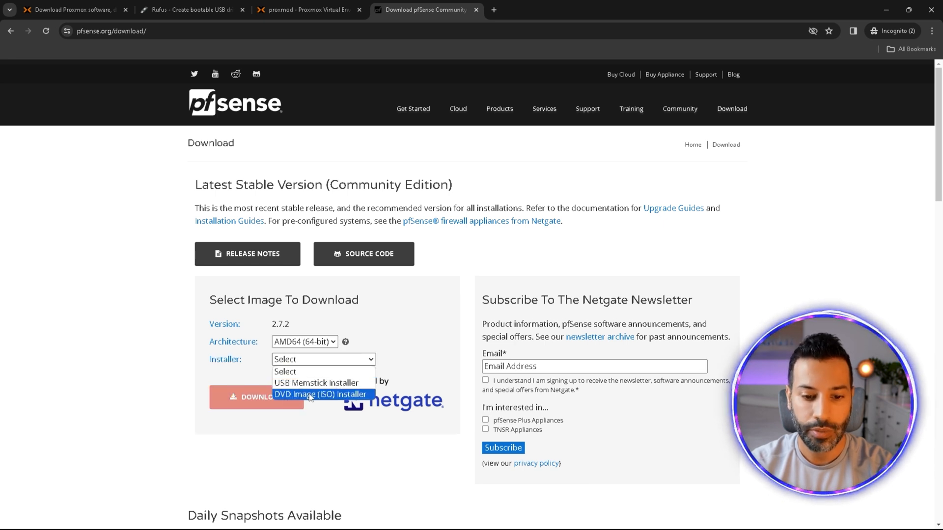
{"action": "left_click", "coordinate": [327, 397]}
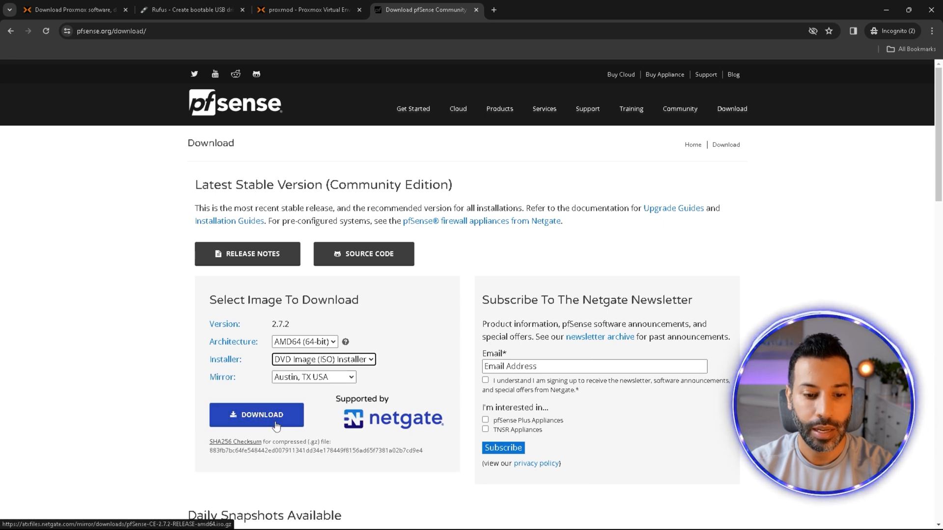
- Download the pfSense ISO image, then switch to Proxmox and open the ISO upload for the local storage
{"action": "left_click", "coordinate": [261, 414]}
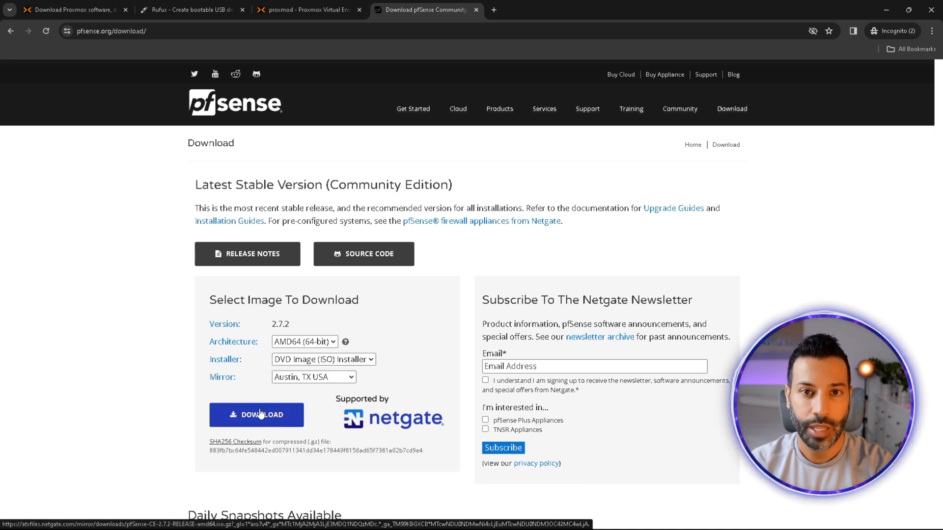
{"action": "left_click", "coordinate": [305, 10]}
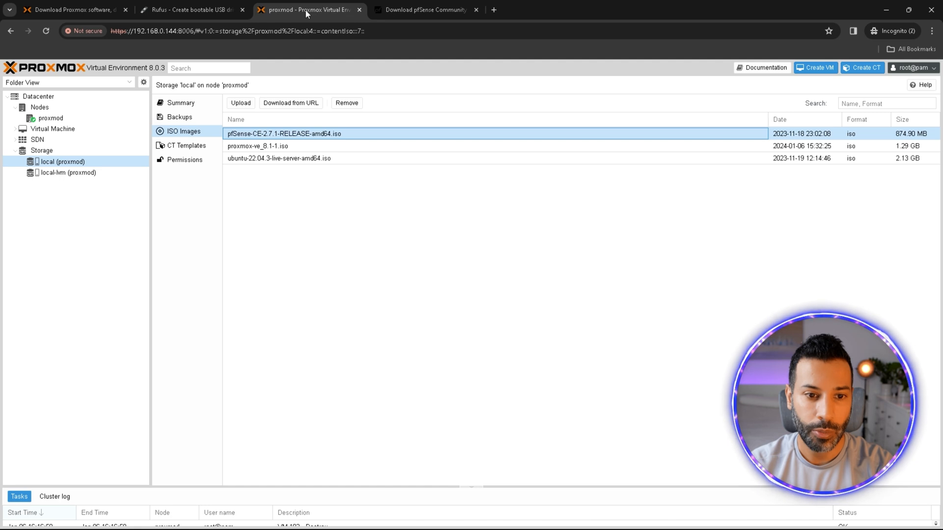
{"action": "left_click", "coordinate": [240, 105]}
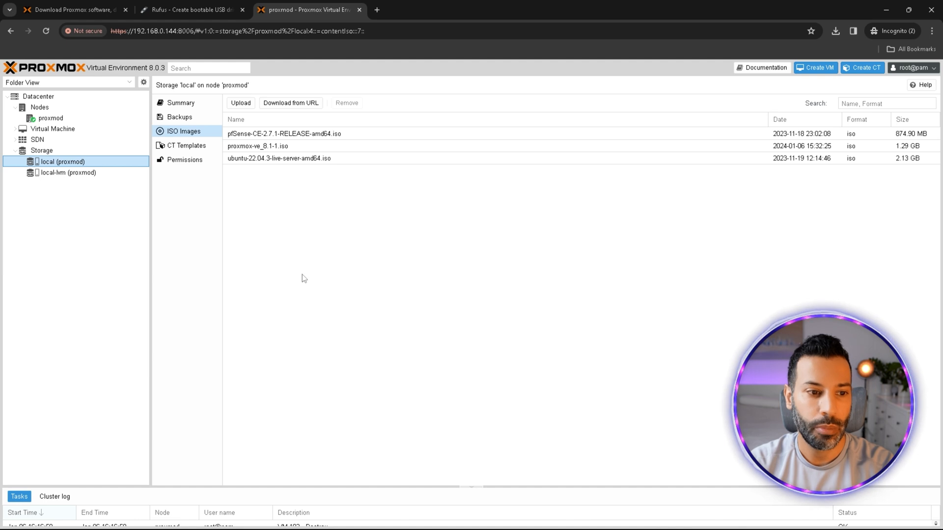
- Create a new virtual machine on node proxmod with VM ID 102 and the name mypfsense
{"action": "left_click", "coordinate": [55, 129]}
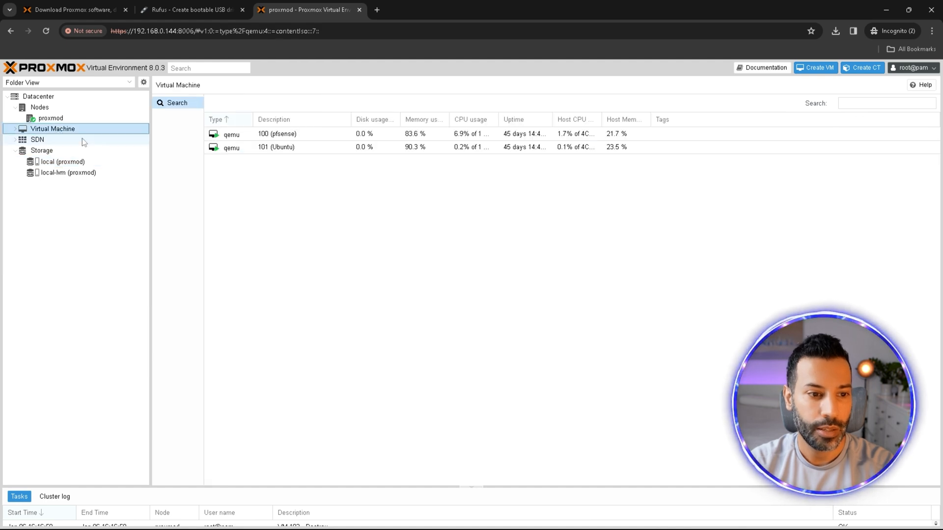
{"action": "left_click", "coordinate": [810, 67]}
{"action": "left_click", "coordinate": [392, 245]}
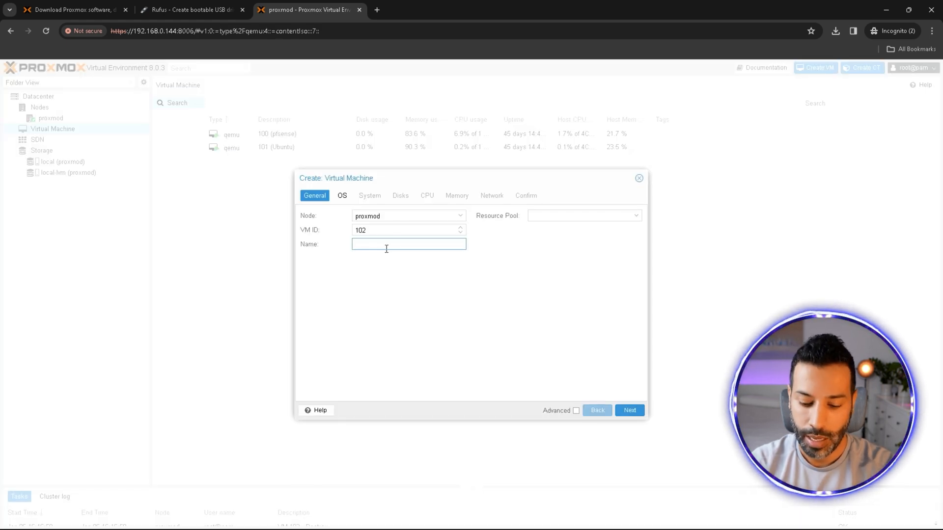
{"action": "type", "text": "my"}
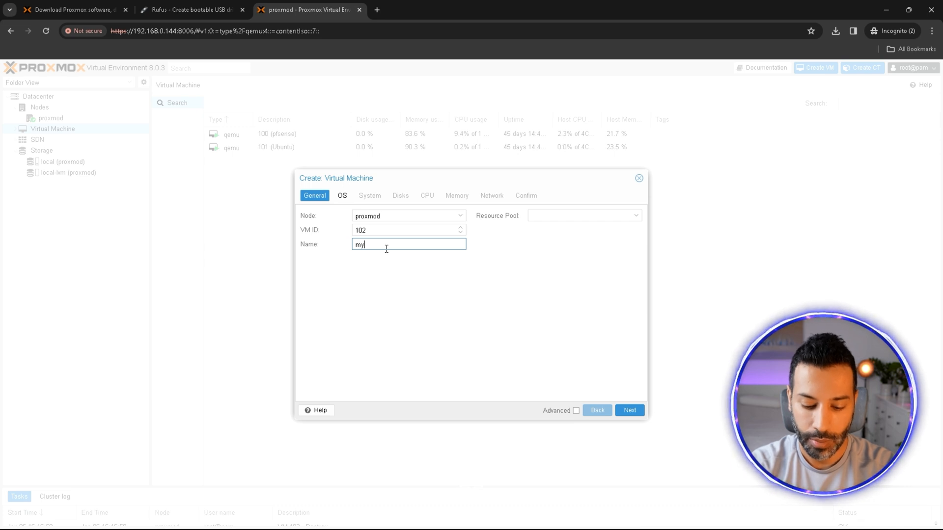
{"action": "type", "text": "pfsense"}
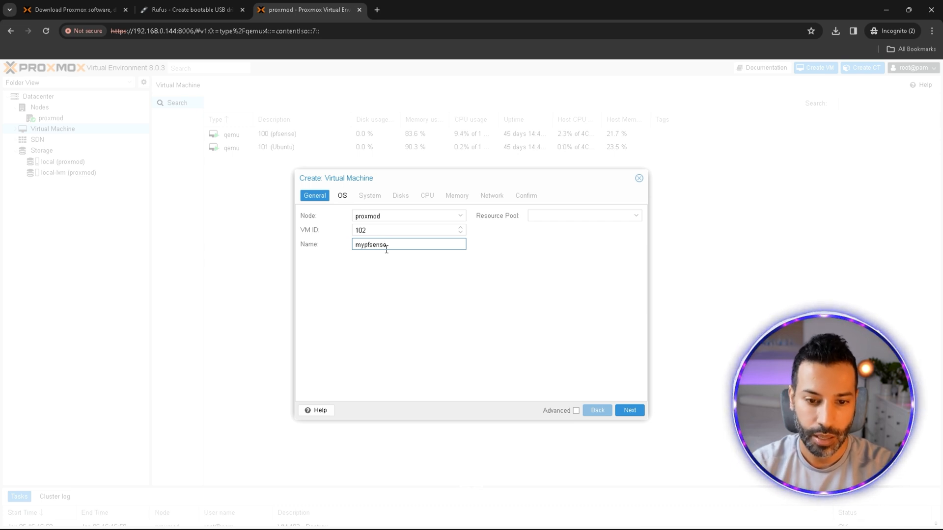
{"action": "left_click", "coordinate": [403, 278]}
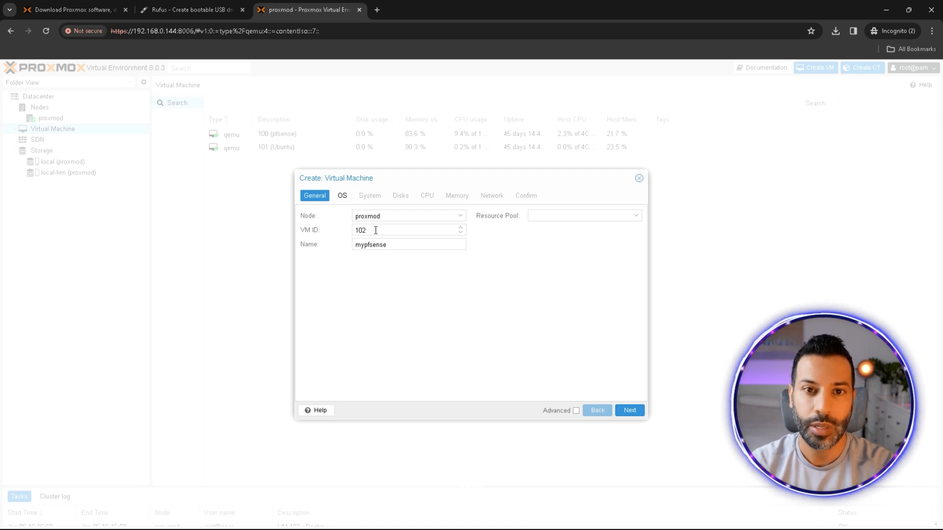
{"action": "left_click", "coordinate": [631, 411]}
- Use pfSense-CE-2.7.1-RELEASE-amd64.iso from local storage as the installation image and keep the default system settings
{"action": "left_click", "coordinate": [460, 244]}
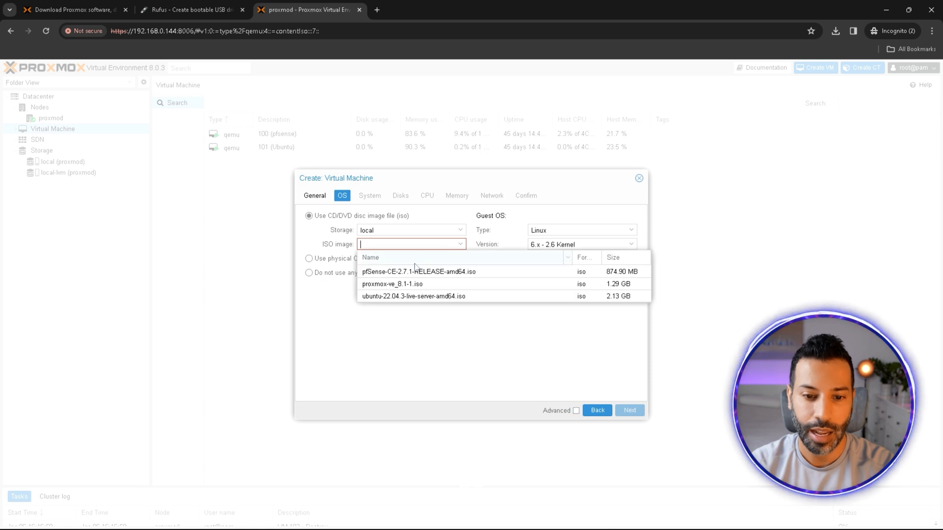
{"action": "left_click", "coordinate": [418, 271]}
{"action": "left_click", "coordinate": [626, 413]}
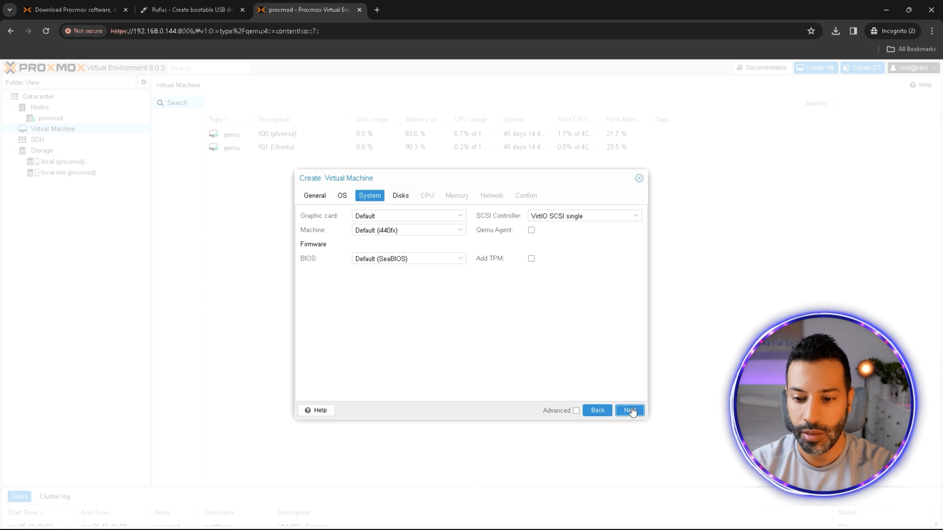
{"action": "left_click", "coordinate": [630, 409]}
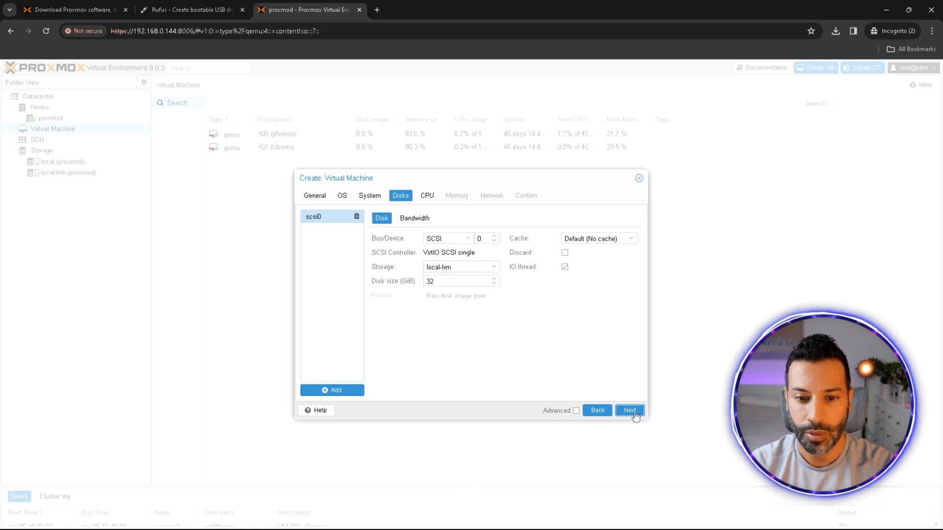
- Keep the default 32 GiB disk on local-lvm, one-socket one-core CPU and 2048 MiB memory for the virtual machine
{"action": "double_click", "coordinate": [456, 283]}
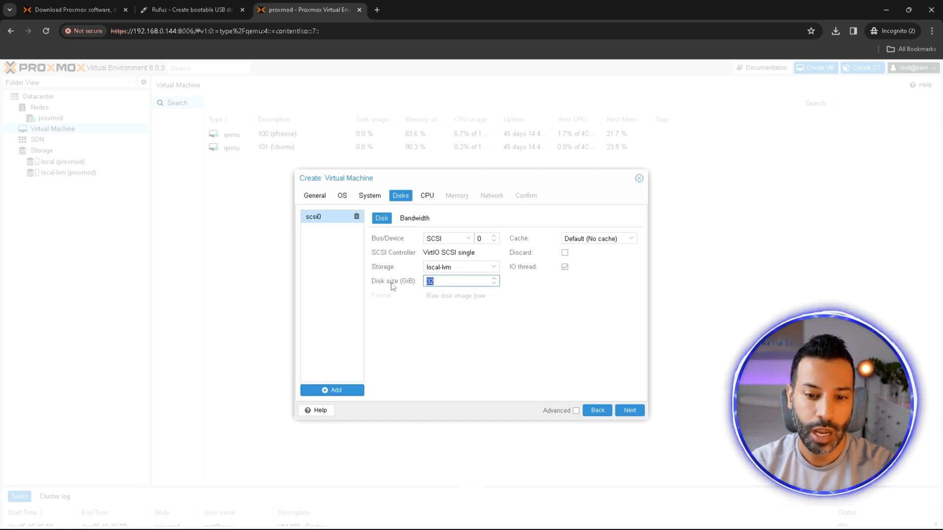
{"action": "left_click", "coordinate": [476, 319]}
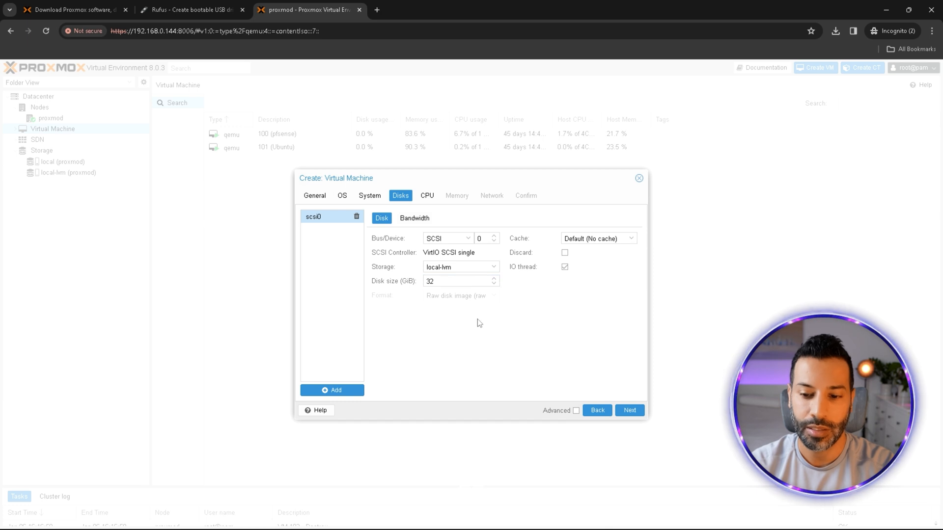
{"action": "left_click", "coordinate": [630, 413]}
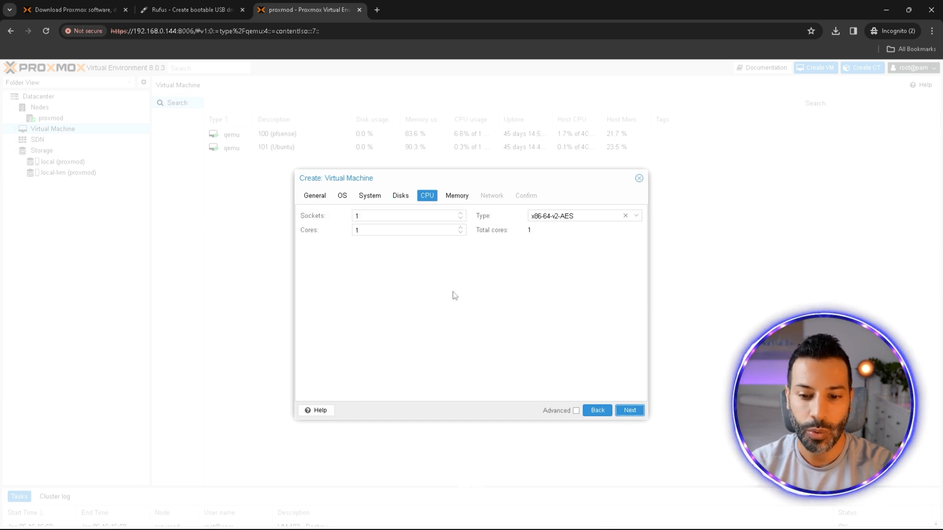
{"action": "left_click", "coordinate": [630, 410]}
{"action": "left_click_drag", "start_coordinate": [417, 217], "coordinate": [369, 217]}
{"action": "left_click", "coordinate": [629, 410]}
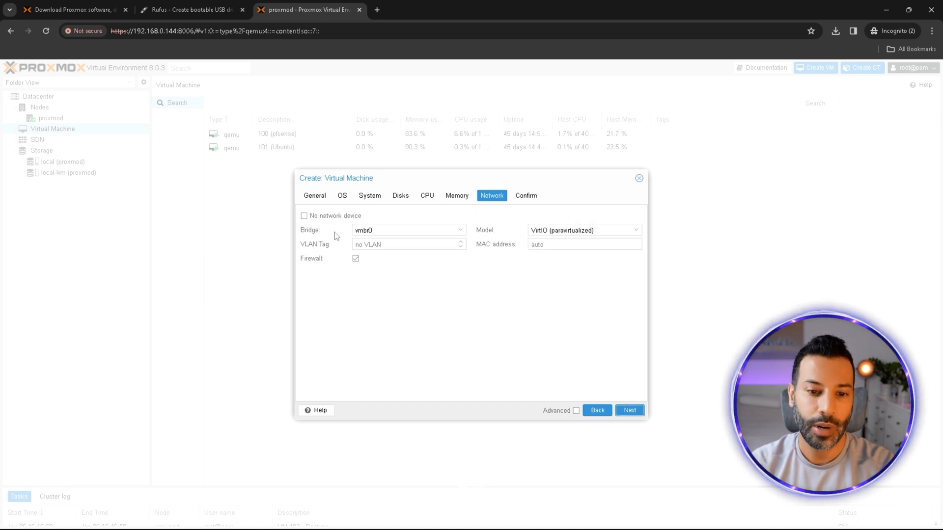
- Set the virtual machine to have no network device and finish creating it
{"action": "left_click", "coordinate": [304, 217]}
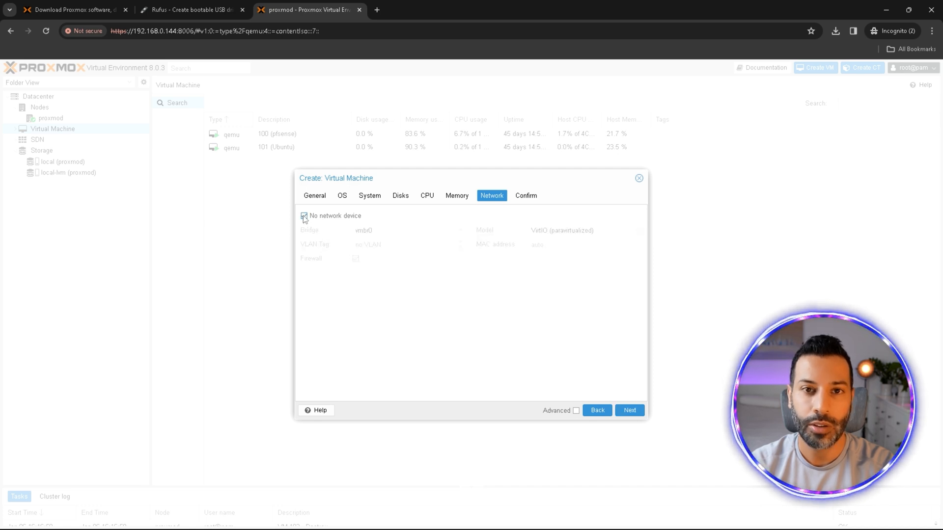
{"action": "left_click", "coordinate": [631, 412]}
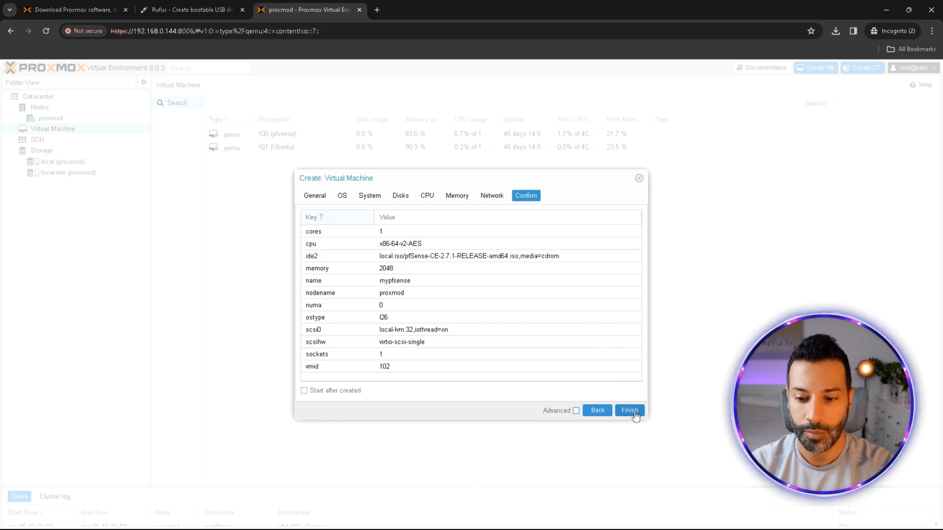
{"action": "left_click", "coordinate": [632, 412]}
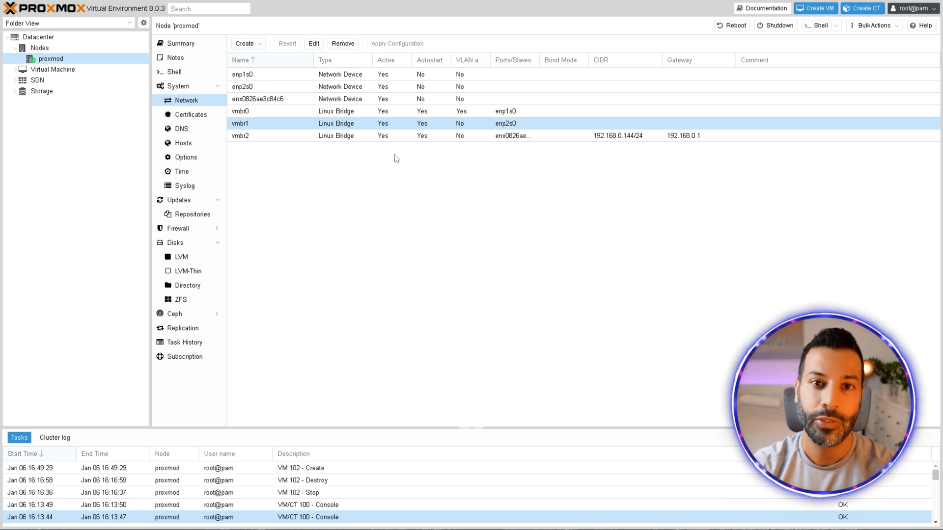
- Leave full-screen view, start virtual machine 102 (mypfsense) and open its console
{"action": "key", "text": "F11"}
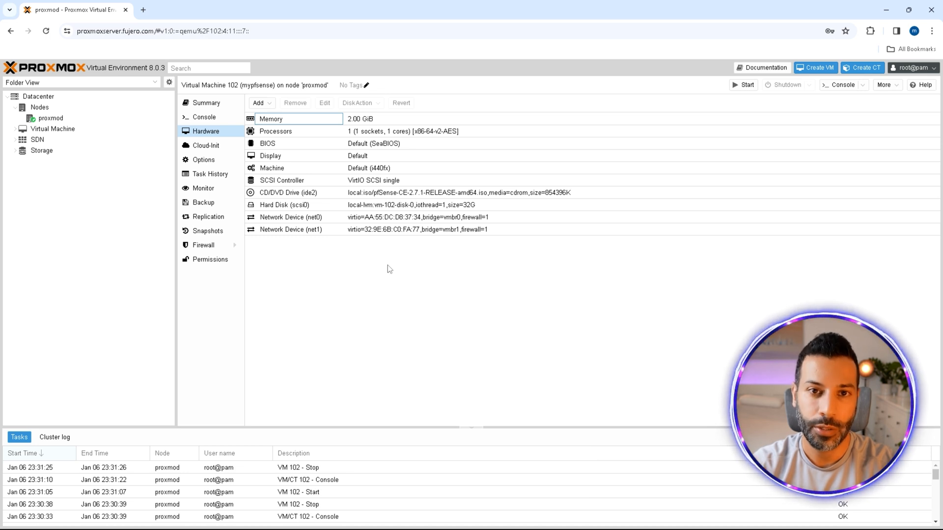
{"action": "left_click", "coordinate": [744, 85]}
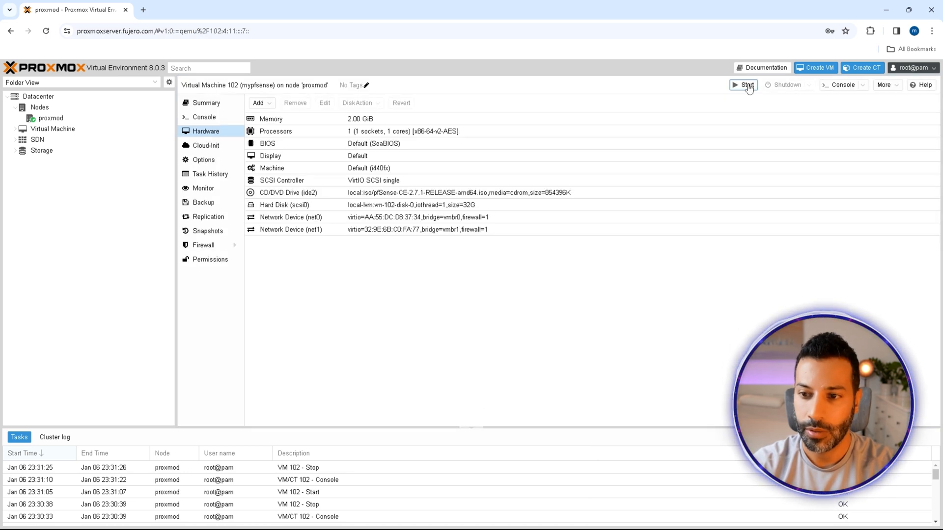
{"action": "left_click", "coordinate": [205, 119]}
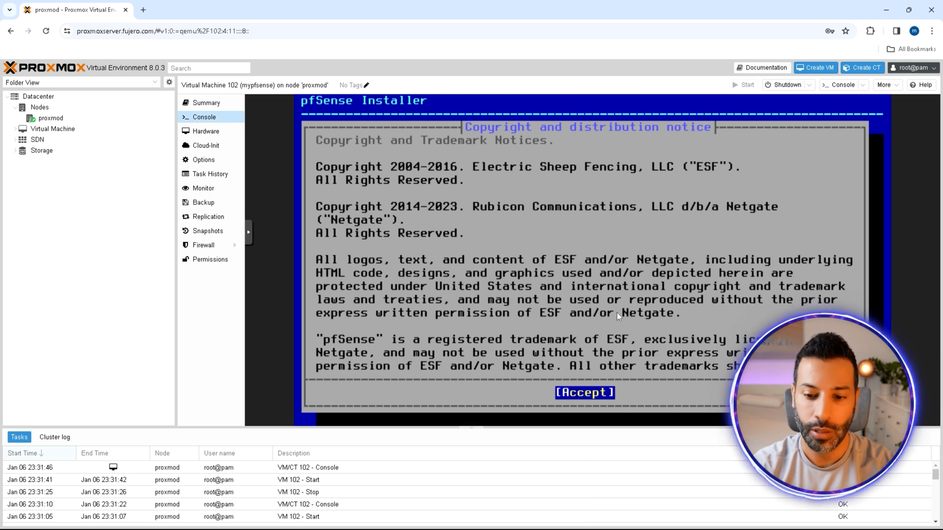
- Accept the pfSense copyright notice, choose Install pfSense and continue to the ZFS configuration
{"action": "key", "text": "Return"}
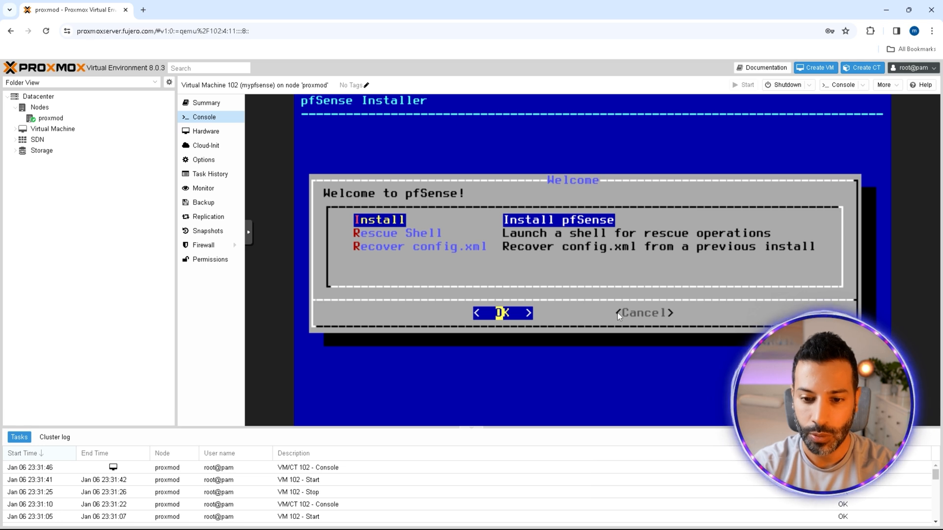
{"action": "key", "text": "Return"}
{"action": "key", "text": "Return"}
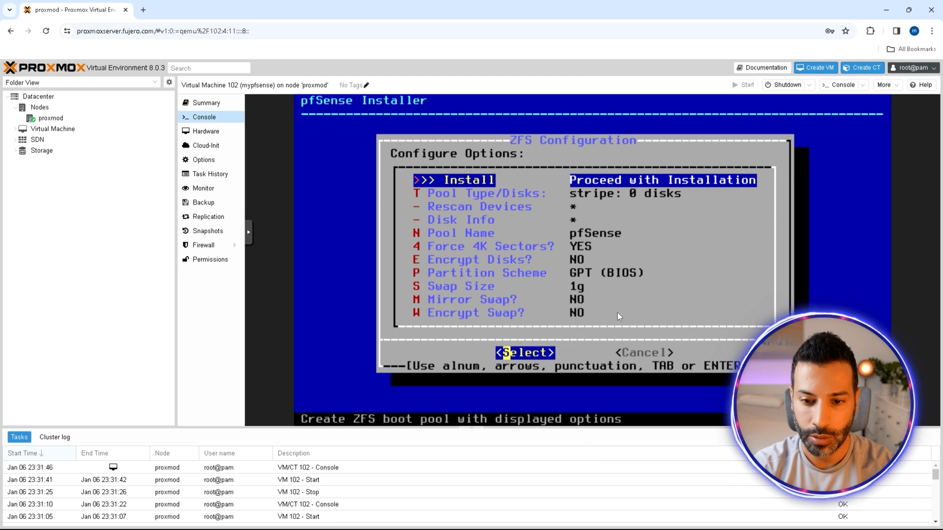
- Select disk da0 for the stripe ZFS pool and confirm destroying its contents to install pfSense
{"action": "key", "text": "Down"}
{"action": "key", "text": "Return"}
{"action": "key", "text": "Return"}
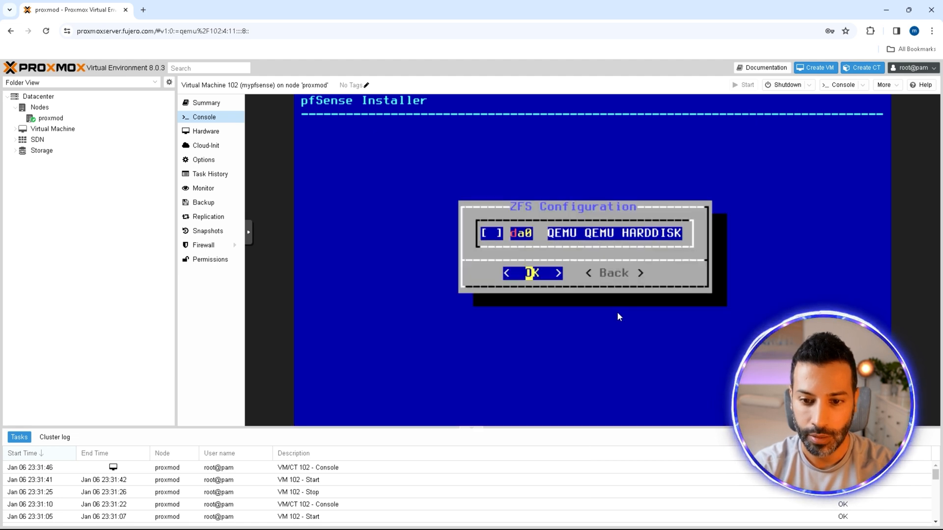
{"action": "key", "text": "space"}
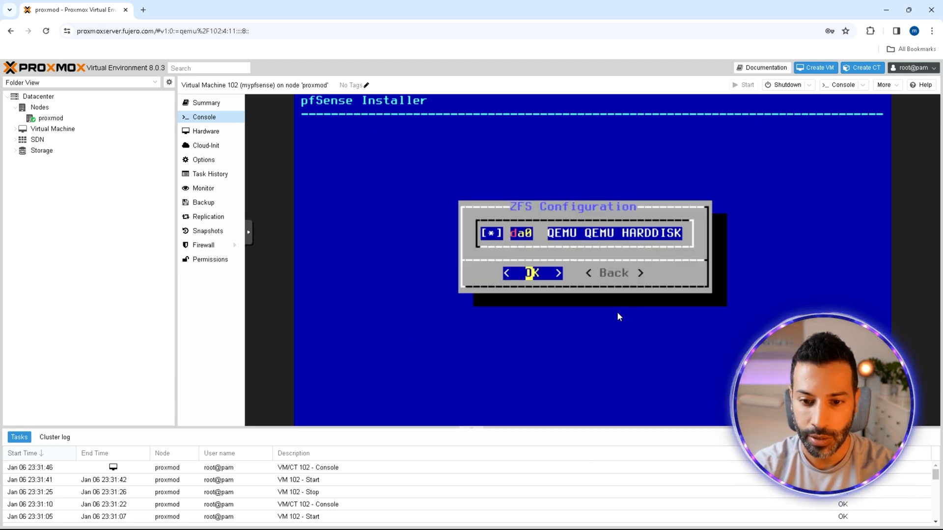
{"action": "key", "text": "Return"}
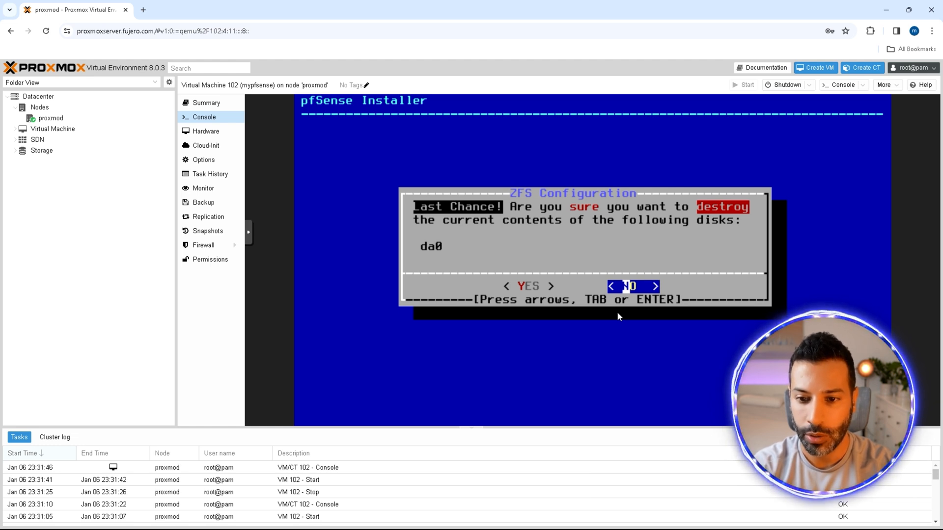
{"action": "key", "text": "Left"}
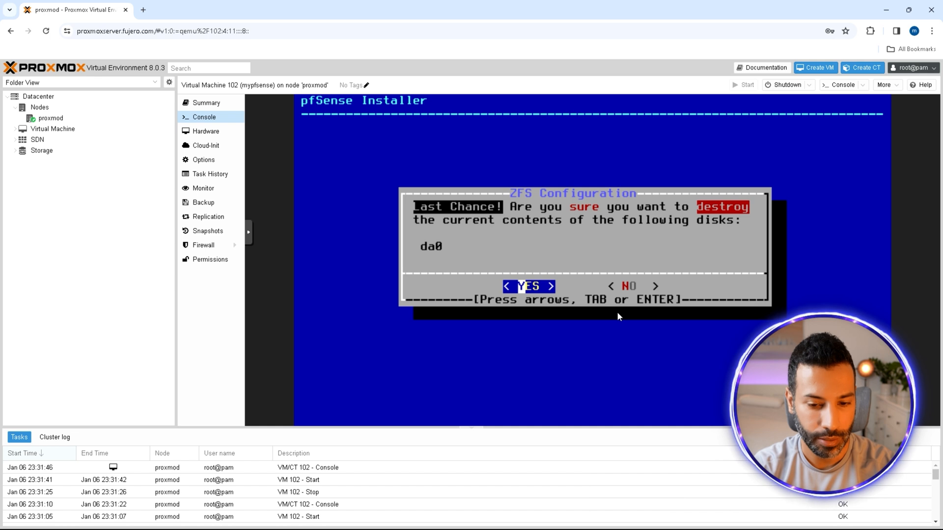
{"action": "key", "text": "Return"}
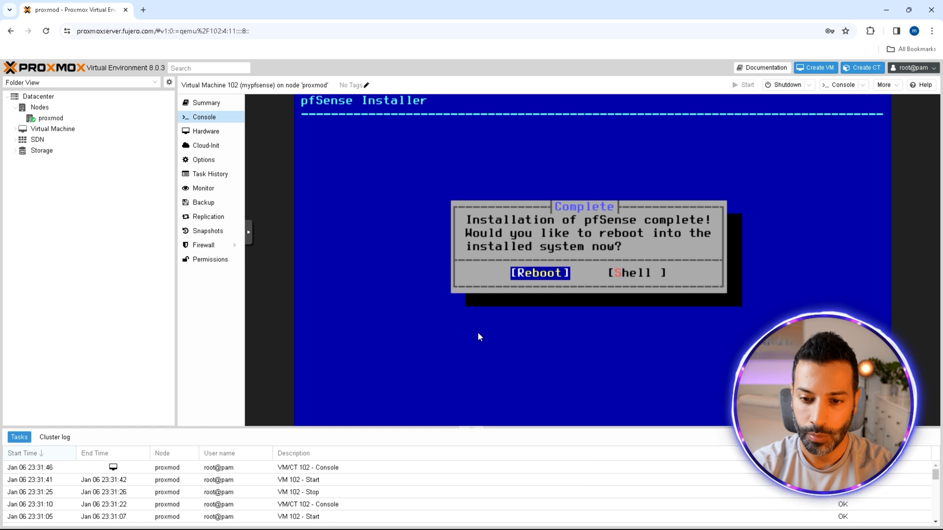
- Reboot into the installed pfSense system and assign vtnet0 to WAN and vtnet1 to LAN
{"action": "key", "text": "Return"}
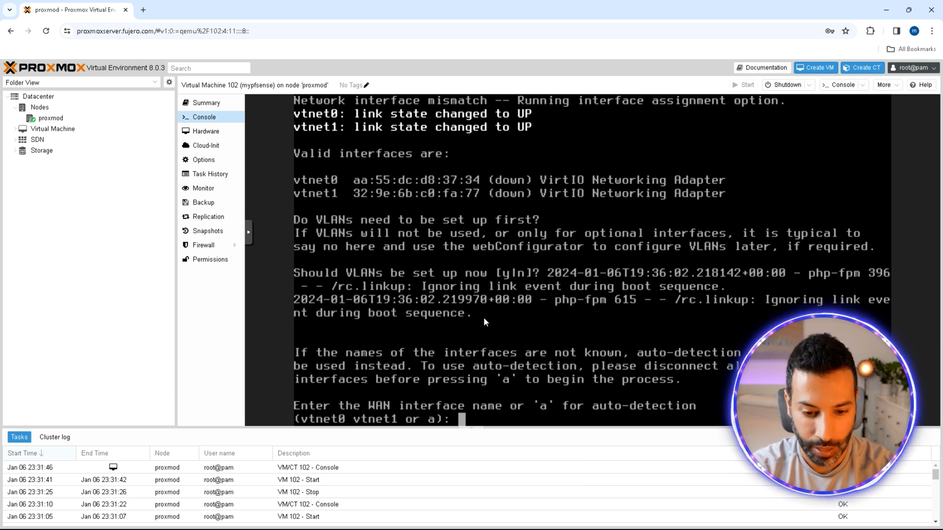
{"action": "type", "text": "vtnet0"}
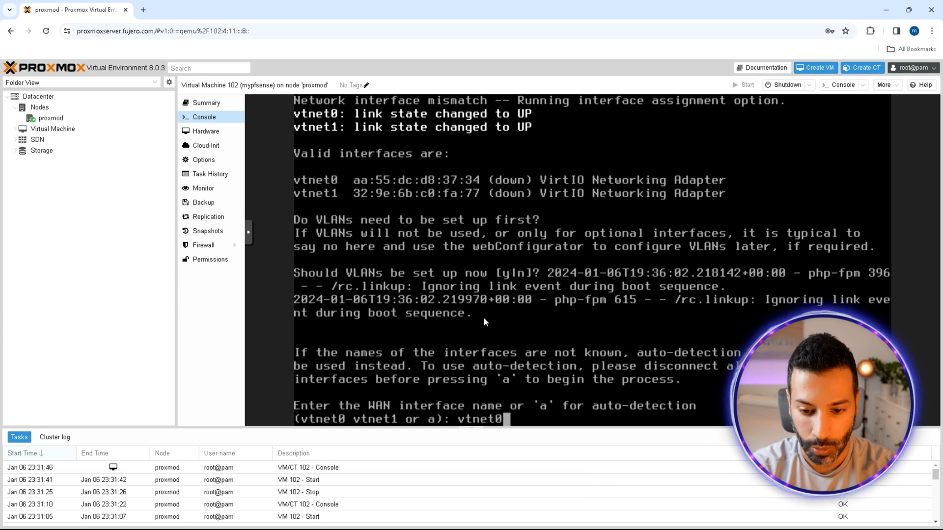
{"action": "key", "text": "Return"}
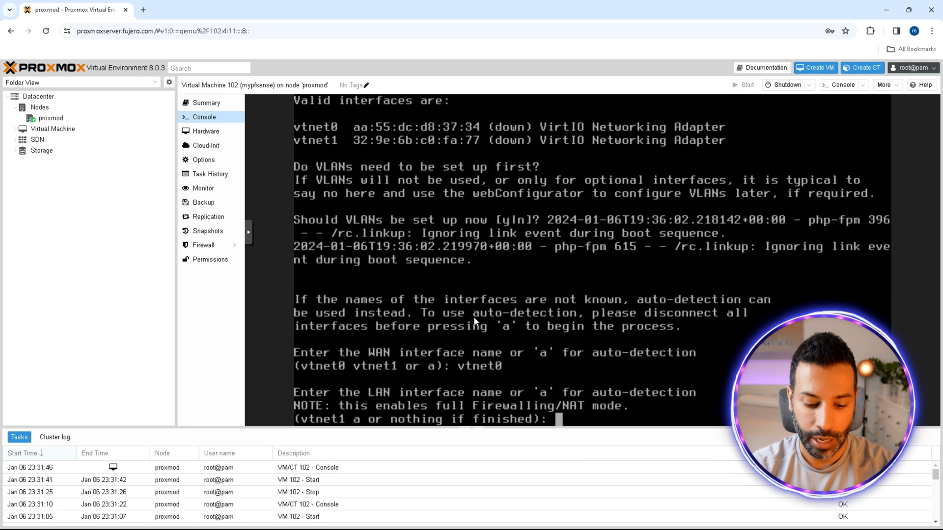
{"action": "type", "text": "vtnet1"}
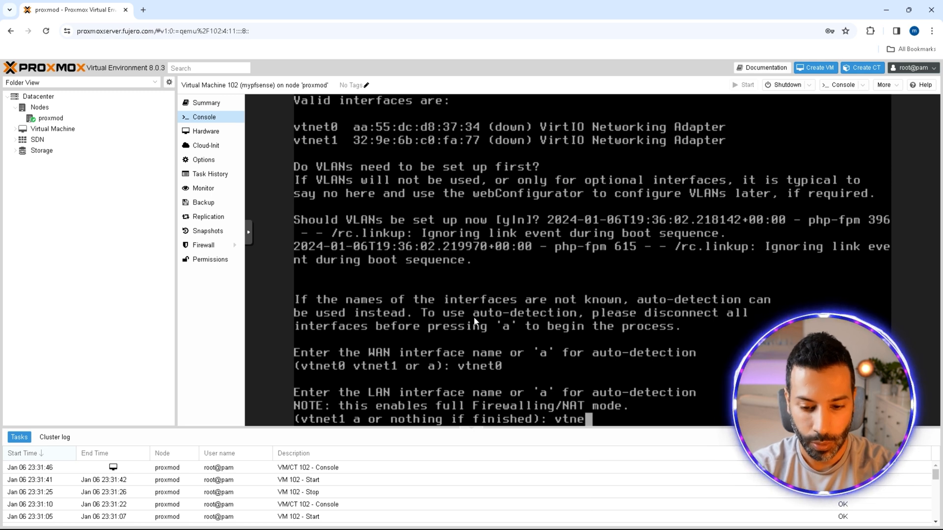
{"action": "key", "text": "Return"}
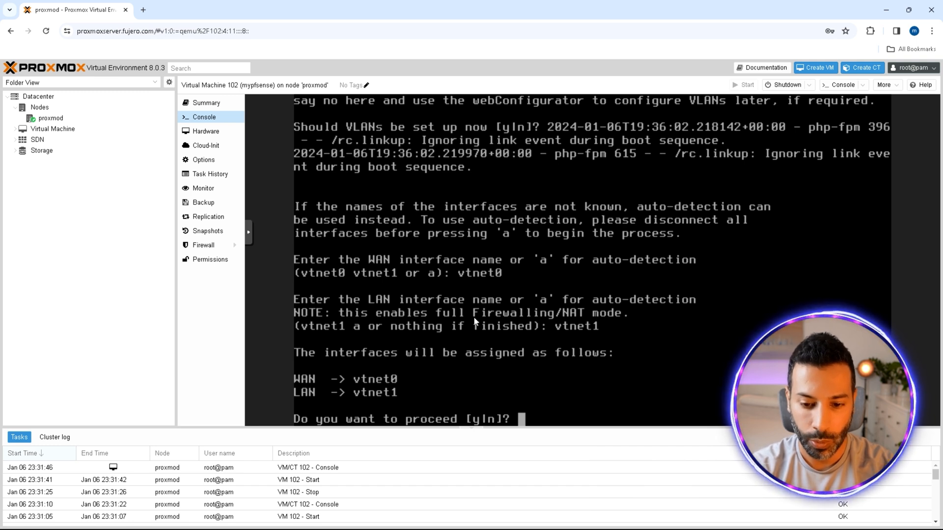
{"action": "type", "text": "y"}
{"action": "key", "text": "Return"}
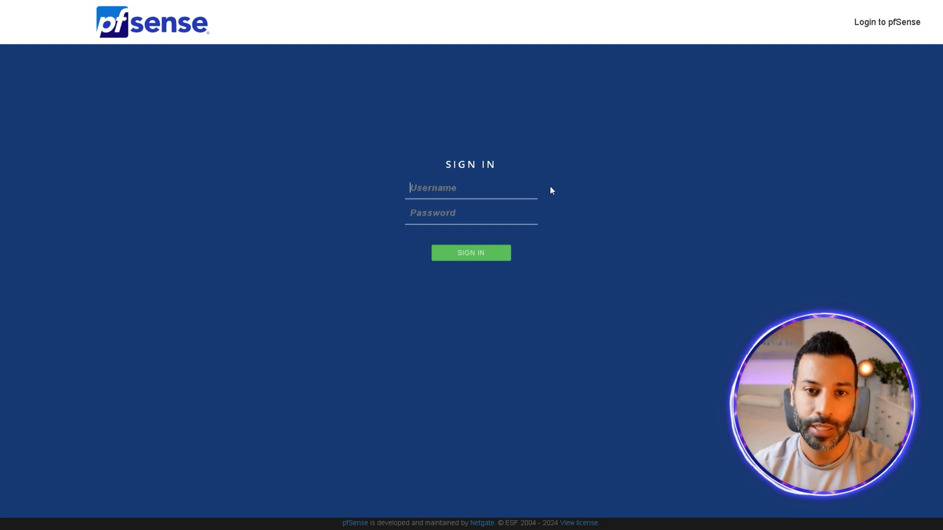
- Sign in to the pfSense web interface as admin with the account password
{"action": "type", "text": "adin"}
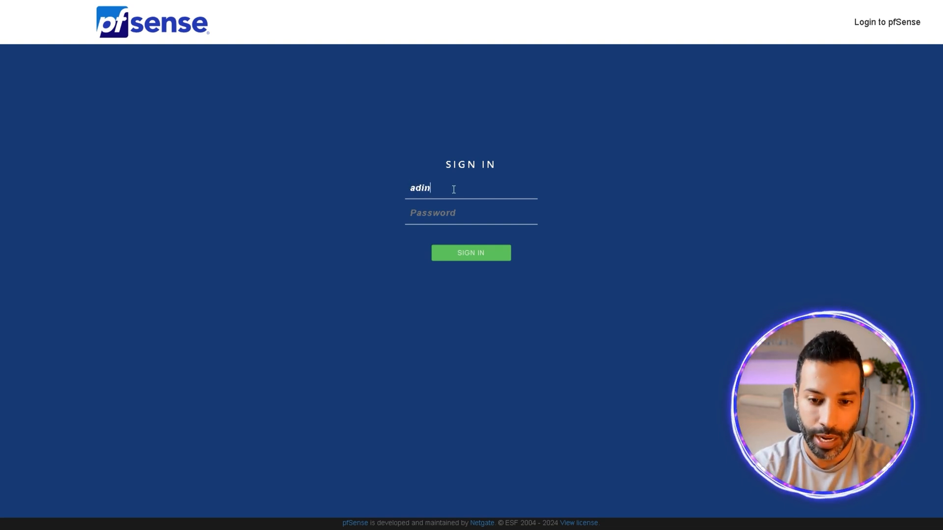
{"action": "key", "text": "BackSpace"}
{"action": "key", "text": "BackSpace"}
{"action": "type", "text": "min"}
{"action": "key", "text": "Tab"}
{"action": "key", "text": "ctrl+v"}
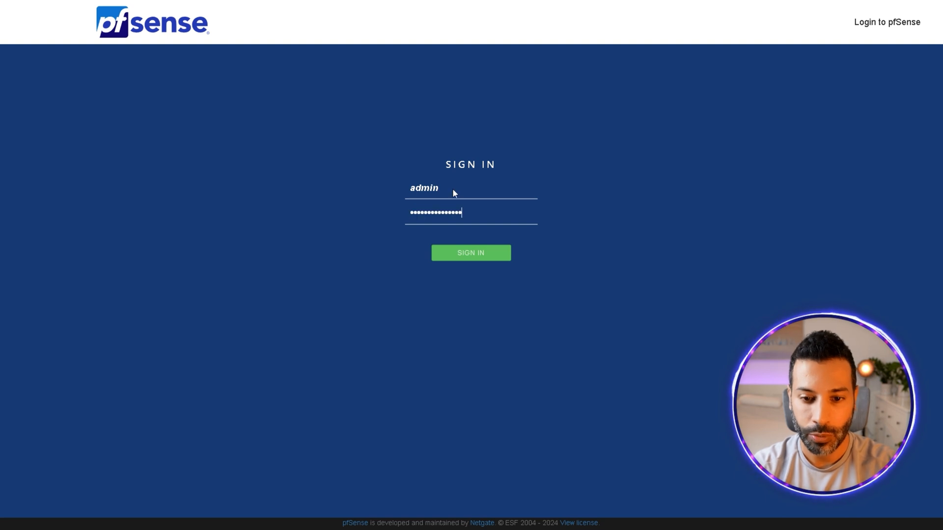
{"action": "key", "text": "Return"}
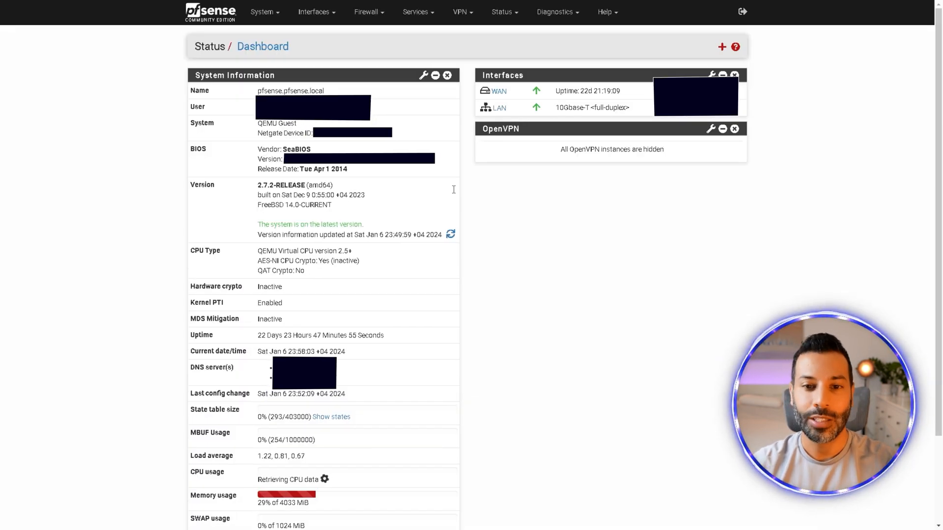